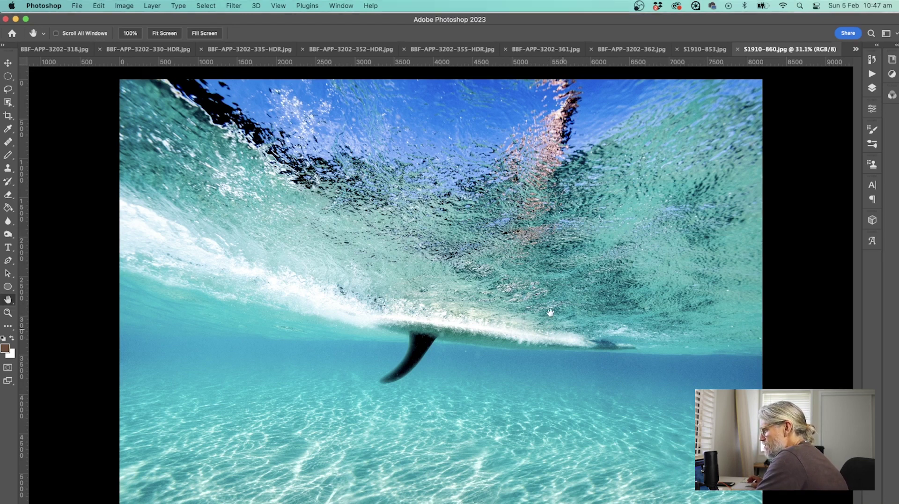
Check the Image Size settings and close them without resizing.
left_click(124, 6)
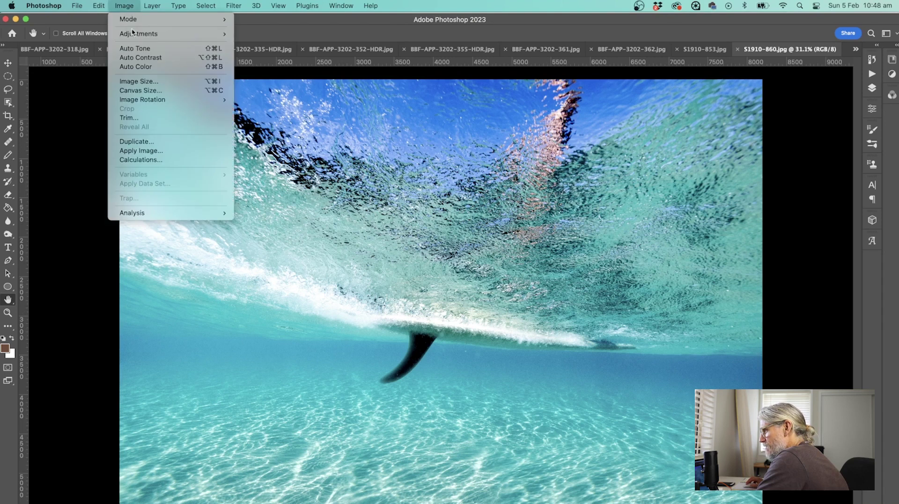
left_click(136, 82)
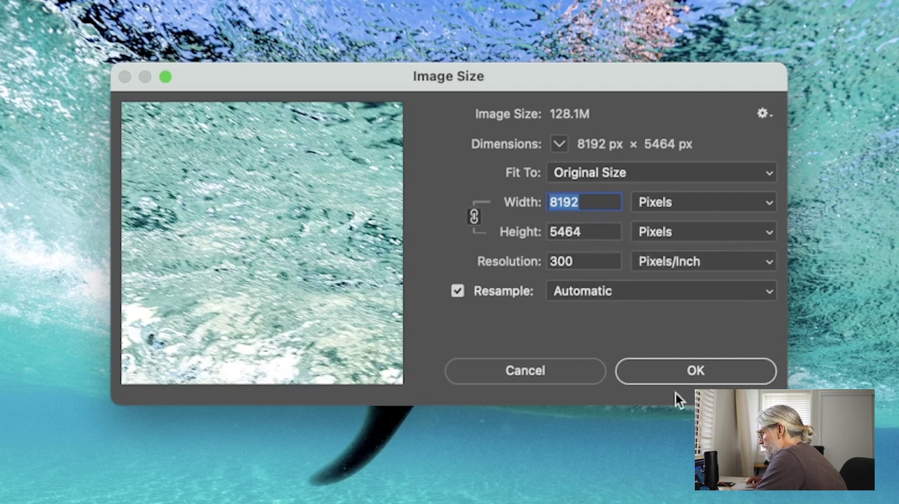
left_click(548, 370)
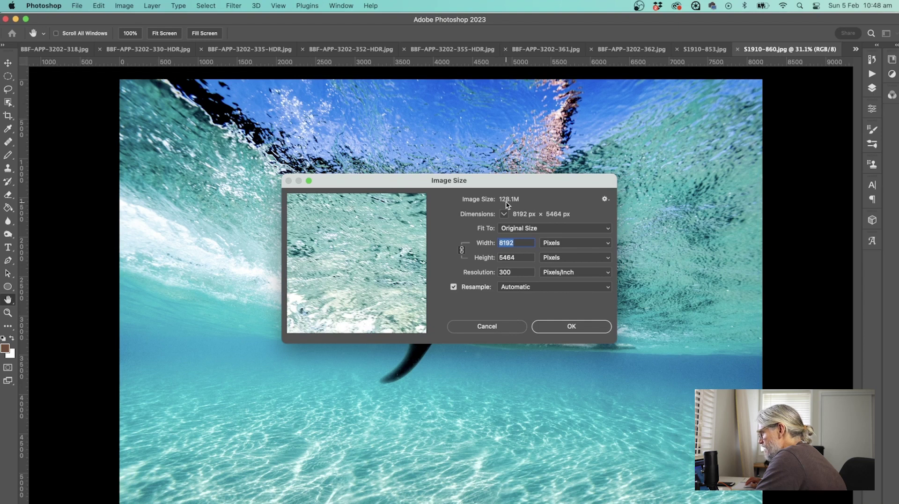
left_click(502, 326)
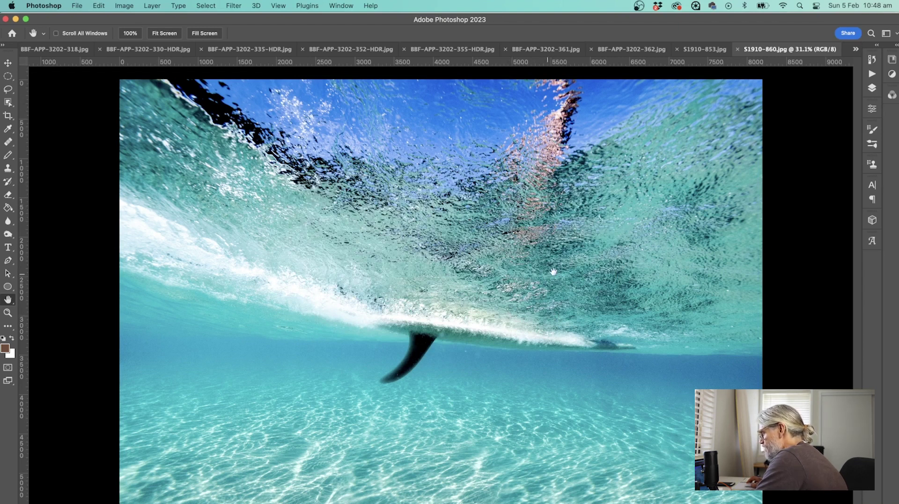
View the photo at 100% actual pixels, then fit it back on screen.
right_click(471, 287)
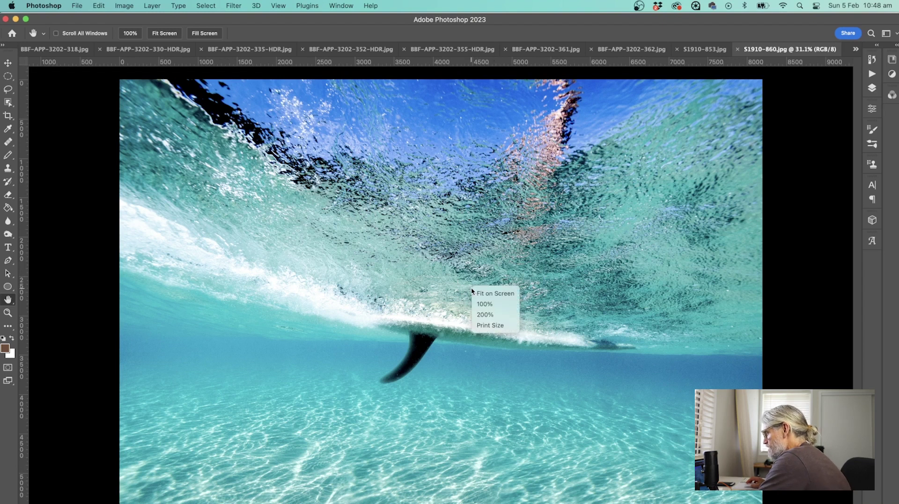
left_click(481, 305)
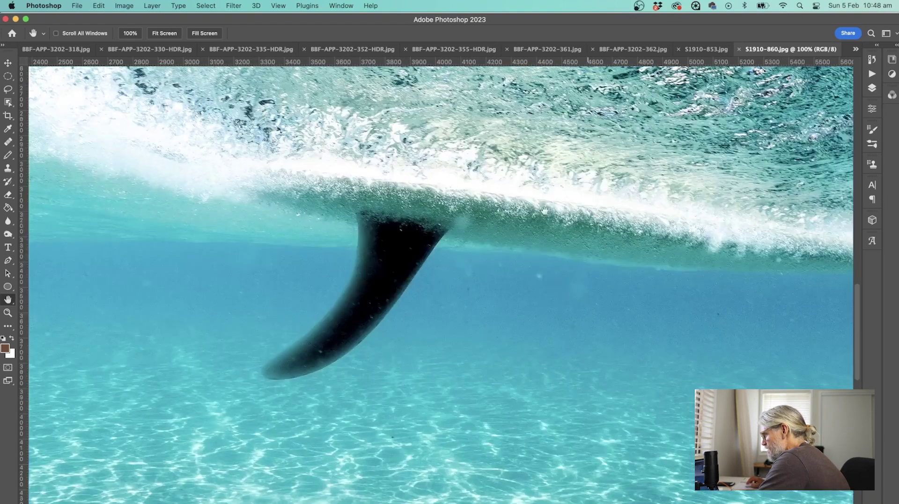
right_click(540, 255)
left_click(550, 259)
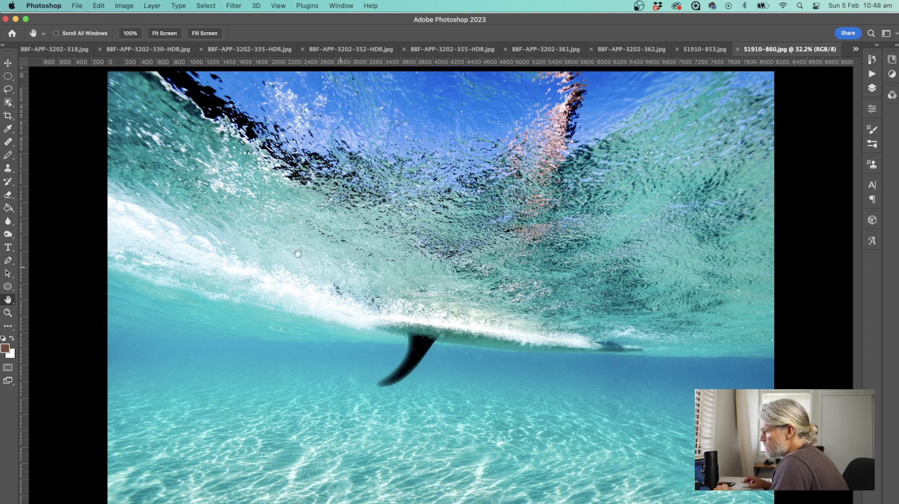
Try a 3000 px image size, discard it, and recheck Image Size without resizing.
left_click(124, 5)
left_click(126, 81)
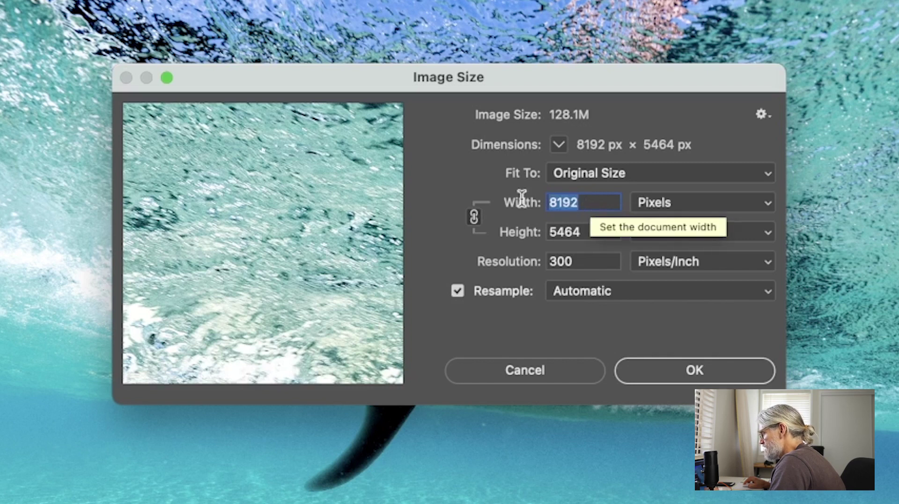
type("3000")
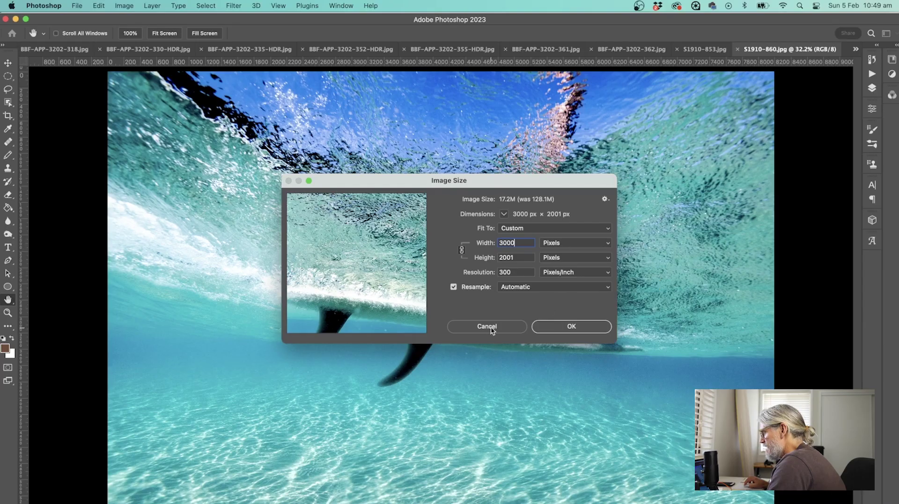
left_click(534, 374)
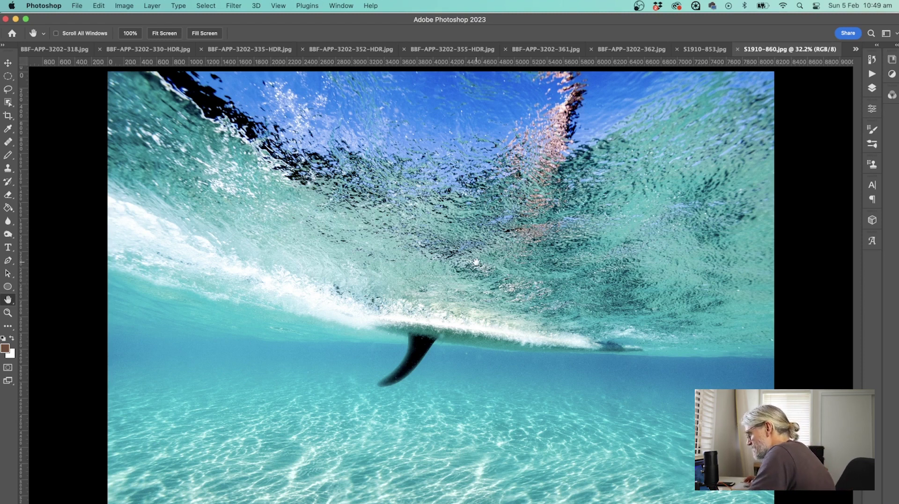
left_click(128, 6)
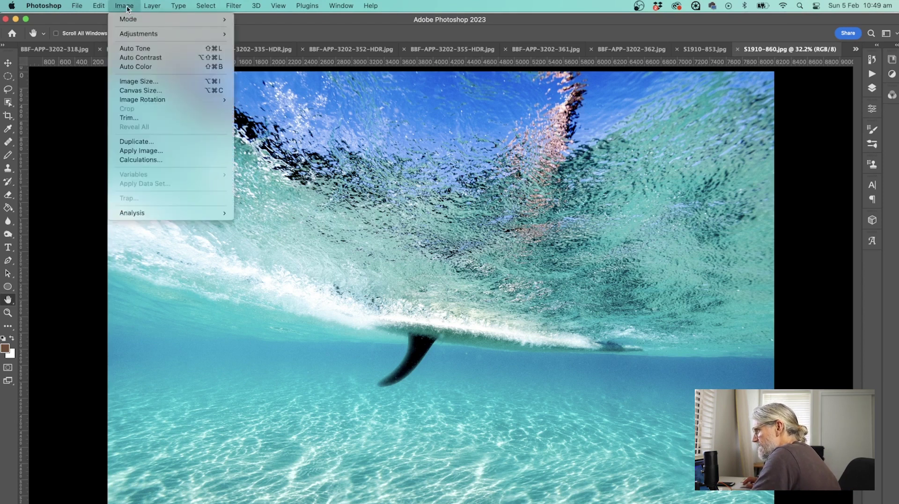
left_click(138, 80)
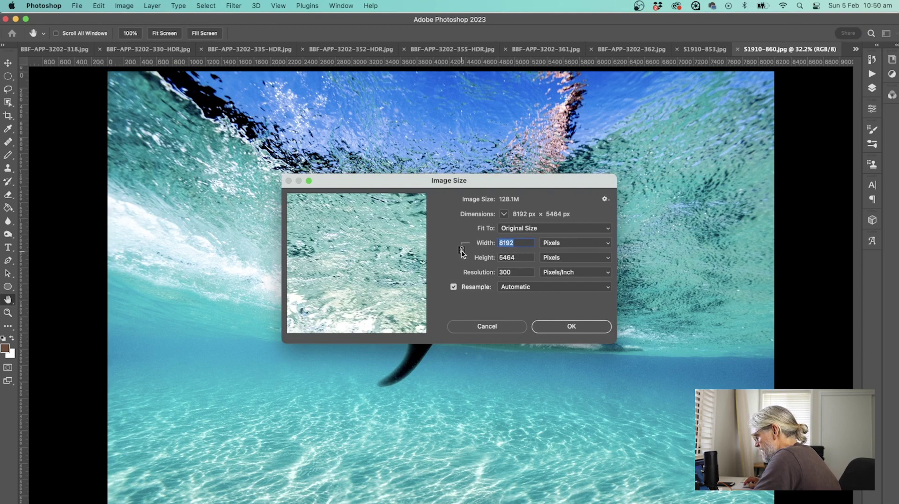
left_click(501, 328)
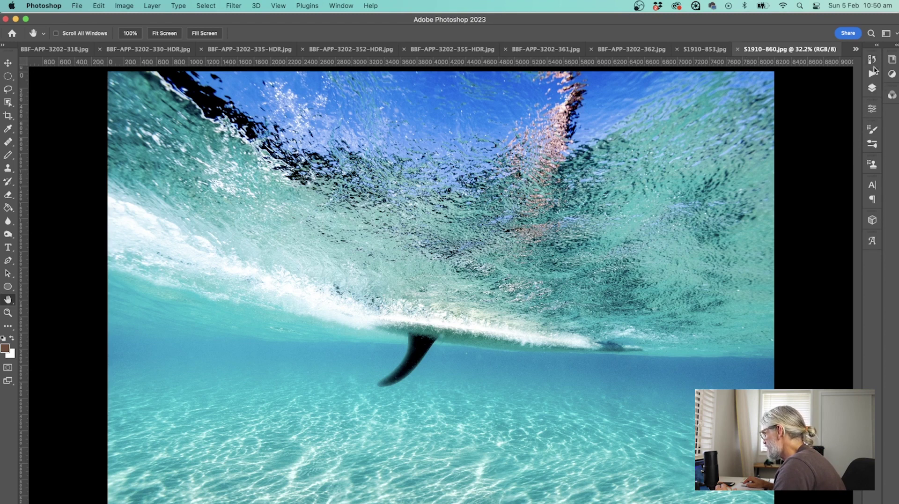
Bring up the Actions panel with SURF WEBSITE ACTIONS and its flyout menu.
left_click(872, 74)
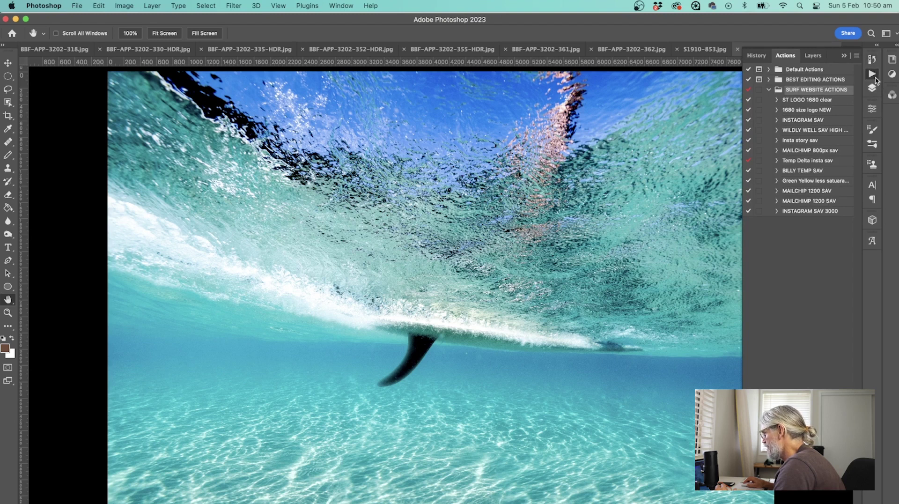
left_click(336, 6)
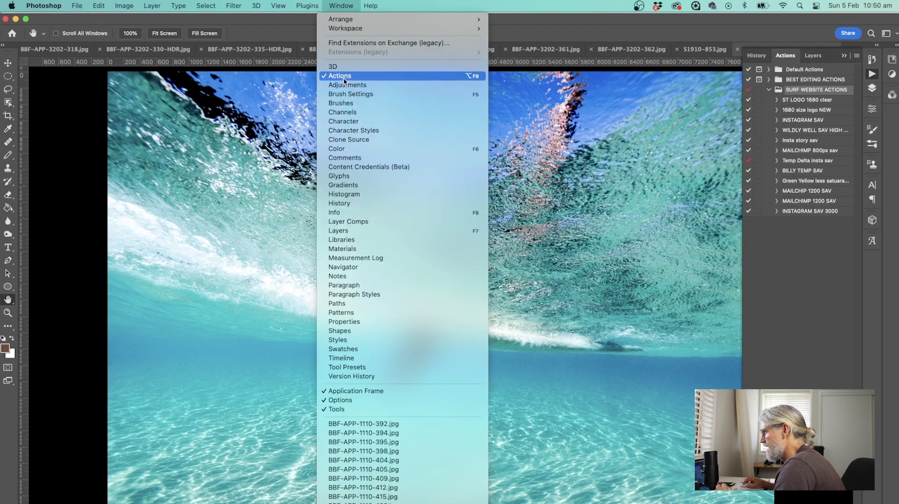
left_click(790, 142)
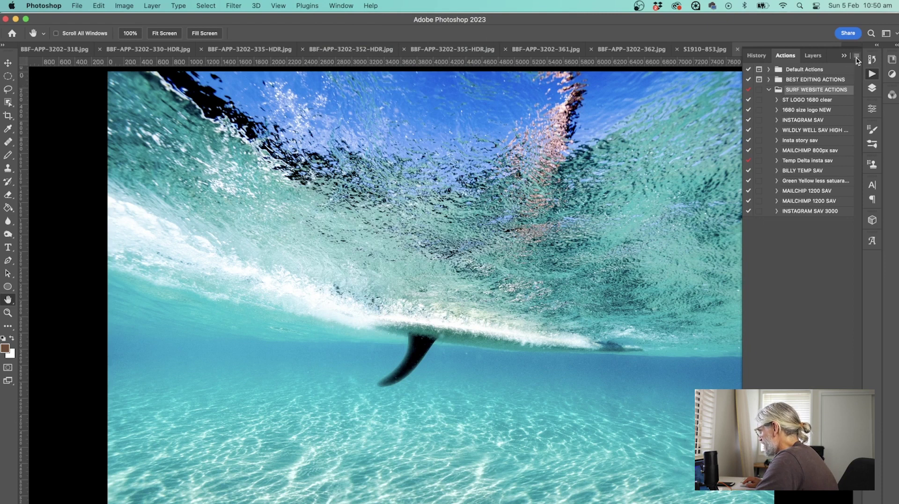
left_click(857, 56)
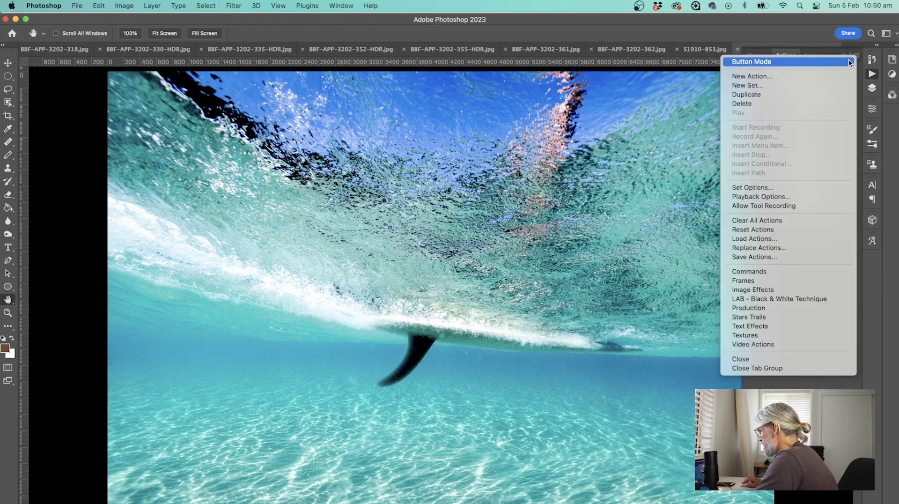
left_click(607, 109)
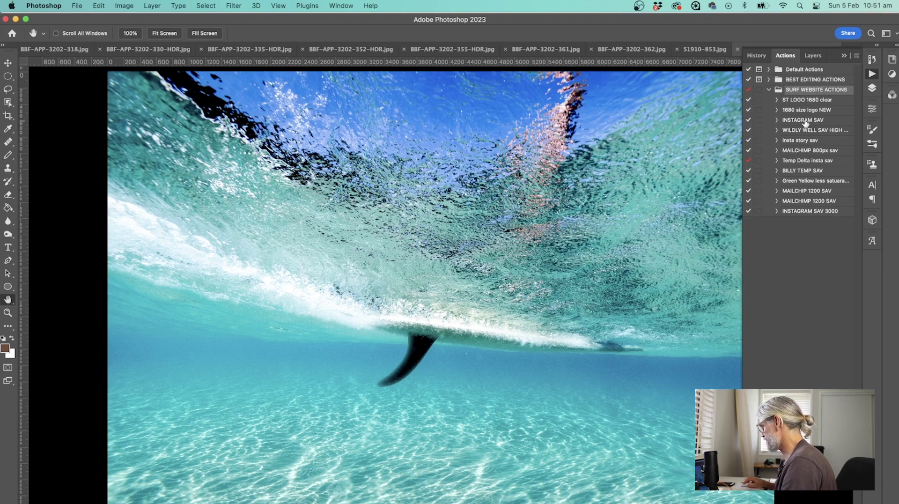
left_click(857, 56)
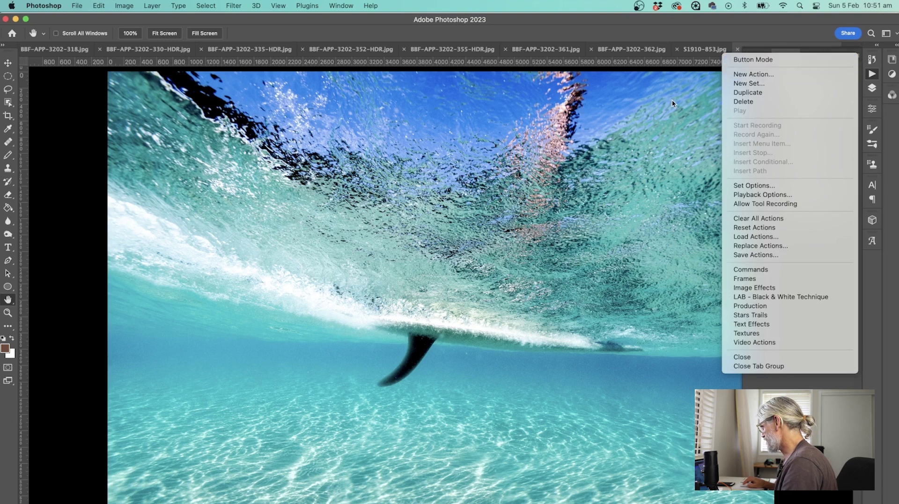
left_click(672, 100)
left_click(855, 57)
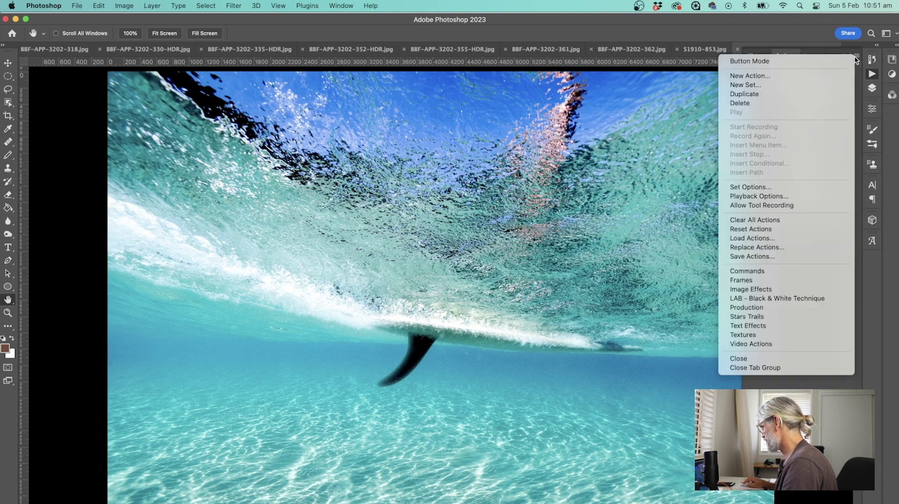
Create the action 'INSTA SAV 3000px' in SURF WEBSITE ACTIONS and start recording.
left_click(836, 77)
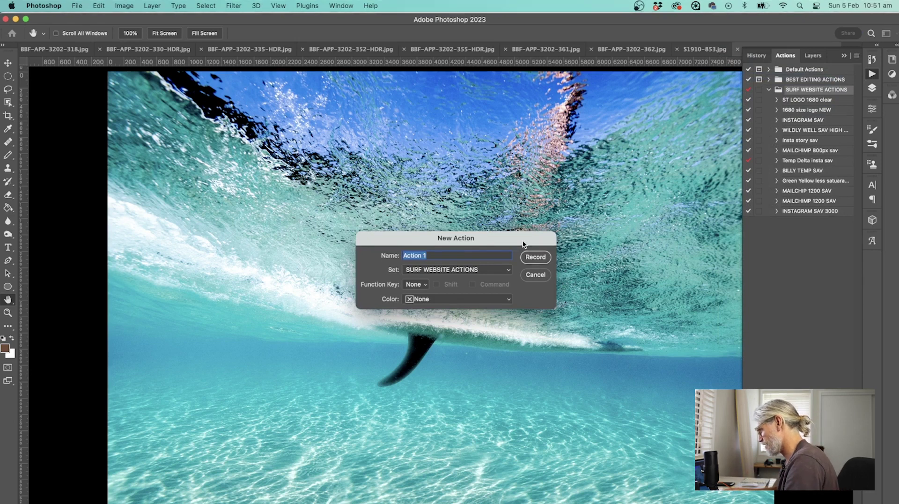
type("INSTA ")
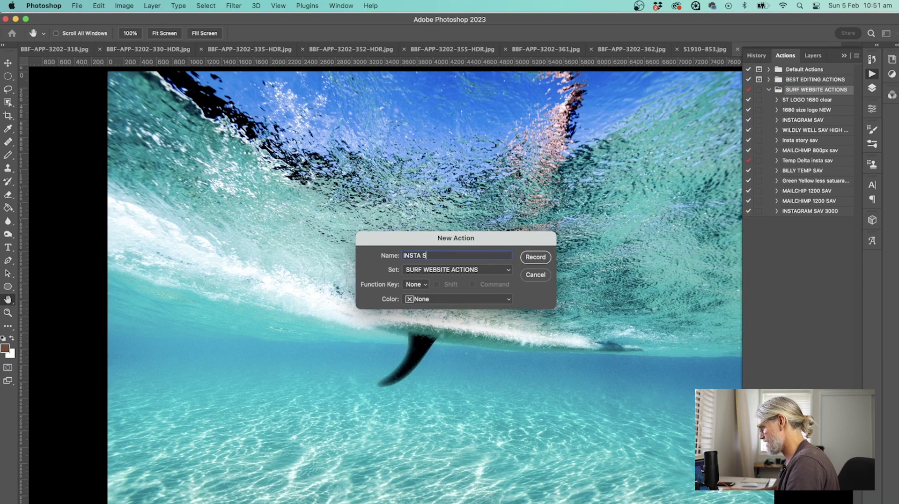
type("SAV 30")
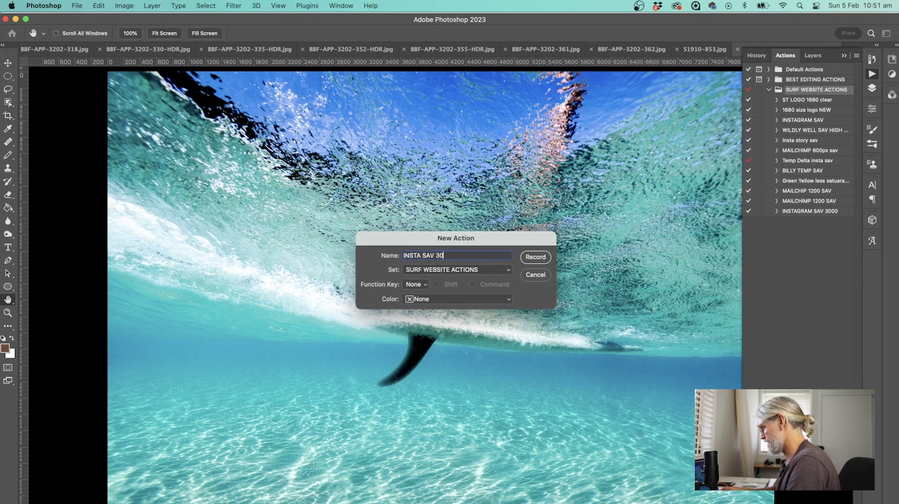
type("00px")
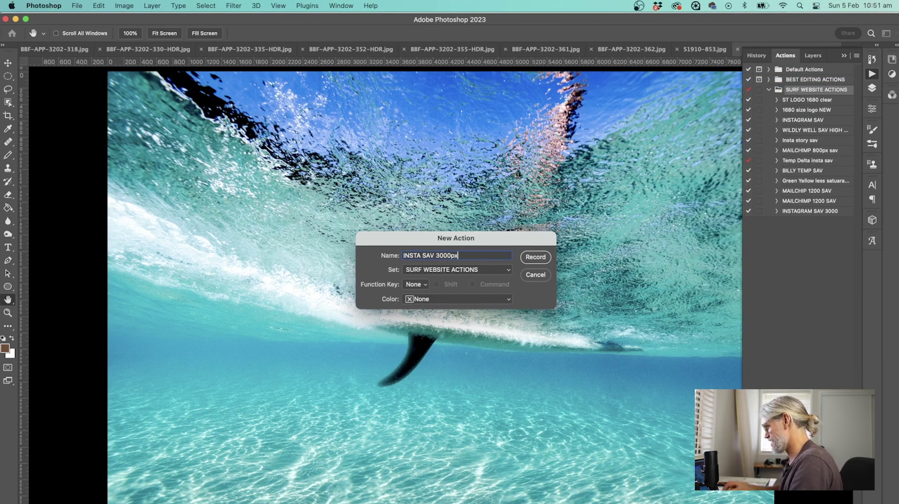
left_click(531, 260)
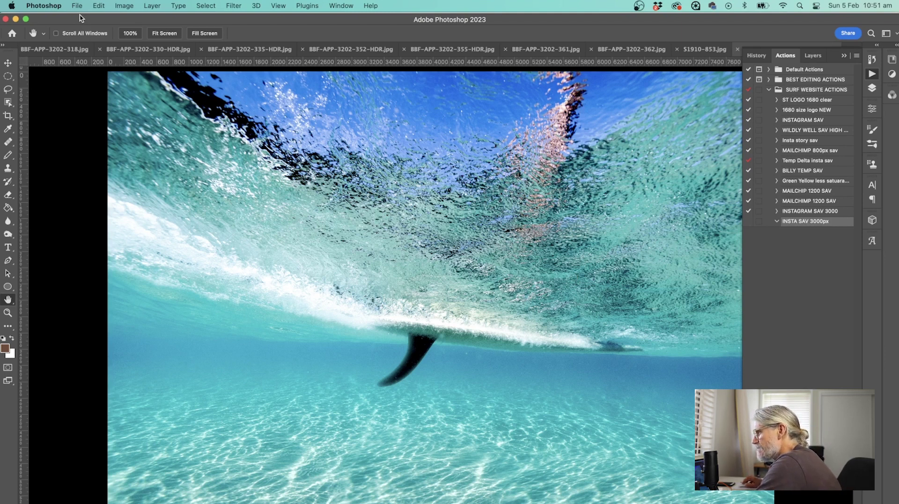
Record a File > Automate > Fit Image step with width and height 3000 px.
left_click(123, 6)
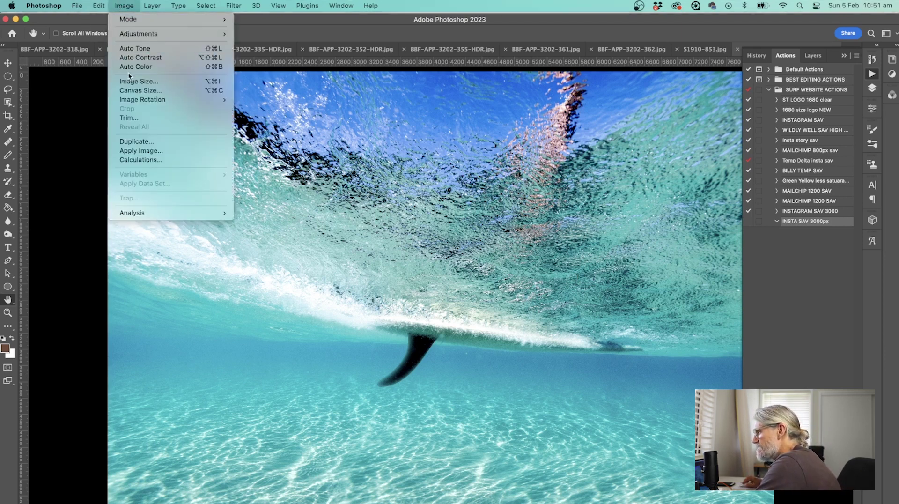
mouse_move(81, 8)
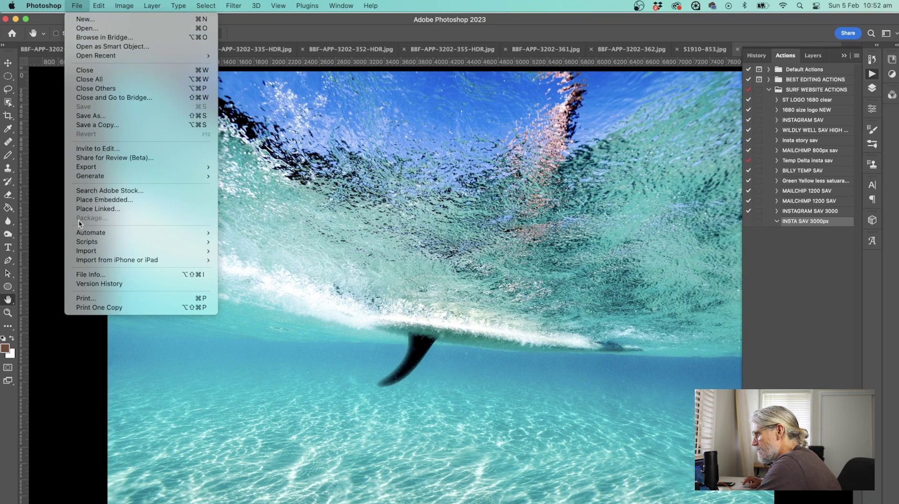
mouse_move(83, 233)
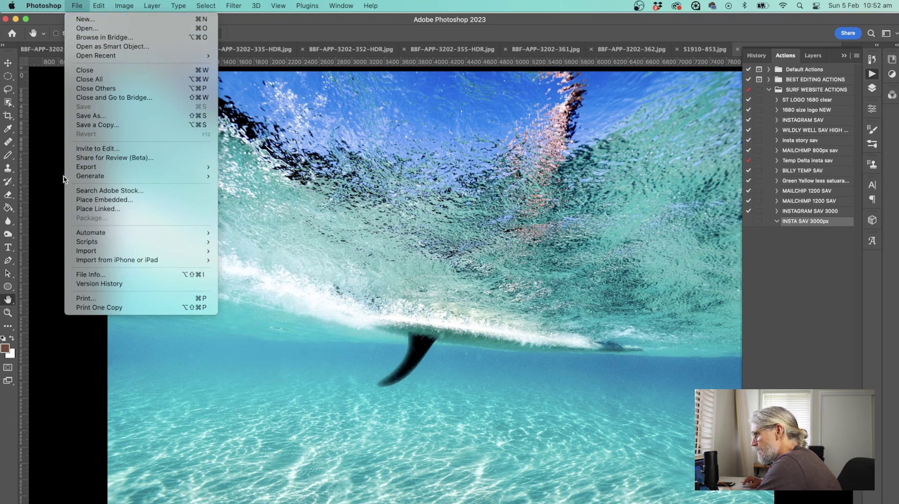
mouse_move(159, 233)
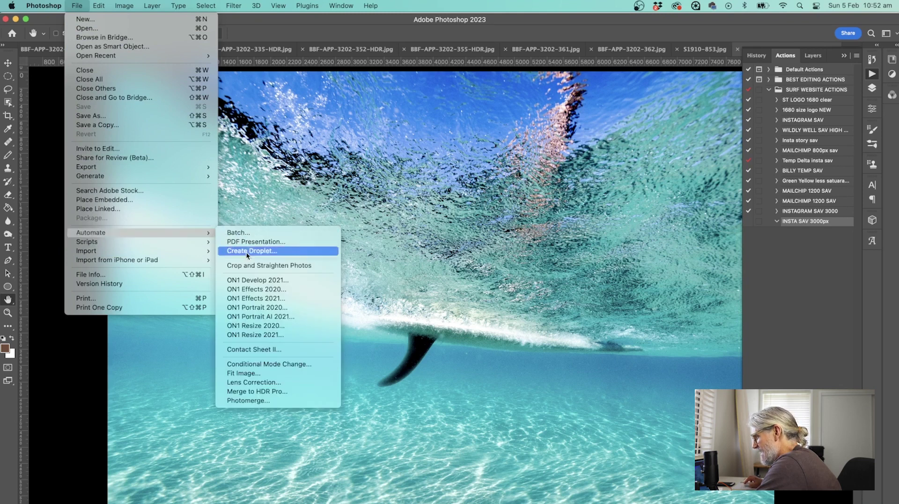
left_click(281, 374)
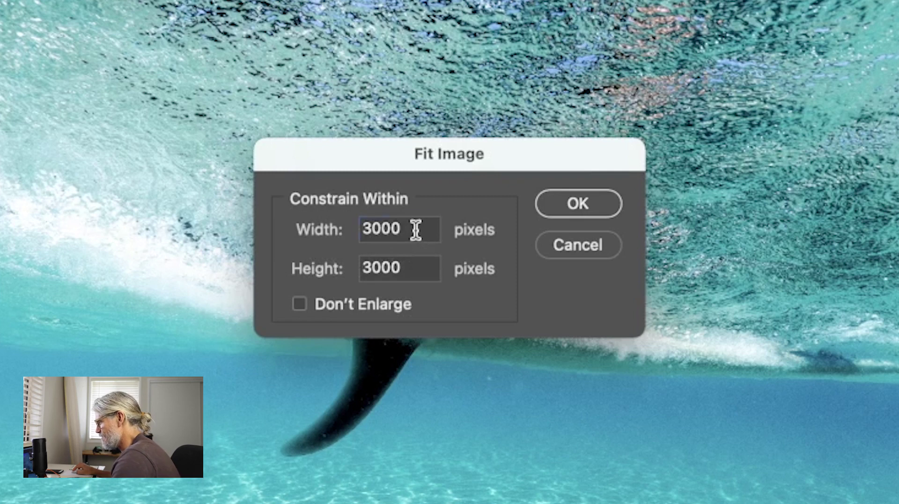
left_click_drag(440, 284, 397, 281)
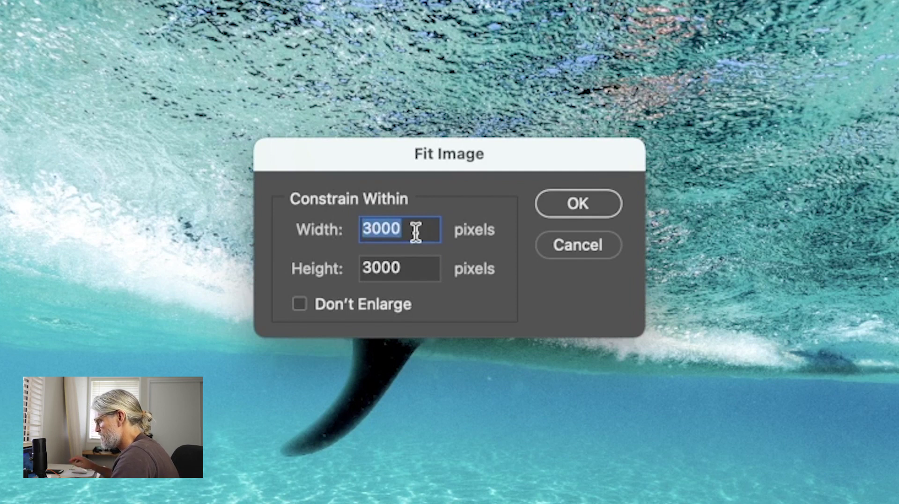
type("3000")
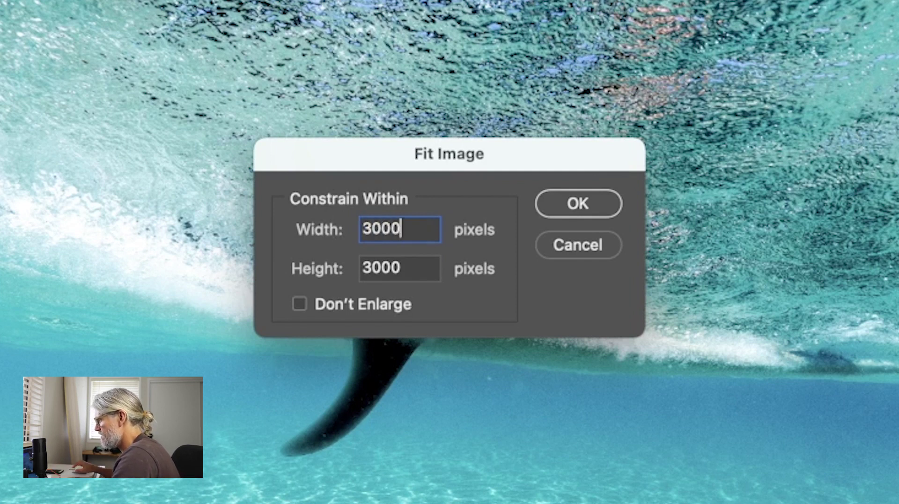
left_click_drag(403, 260, 343, 263)
type("3")
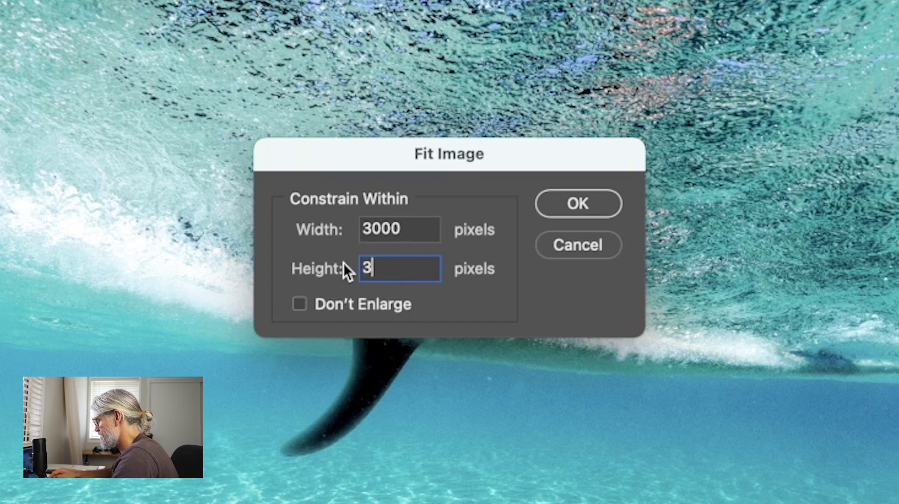
type("000")
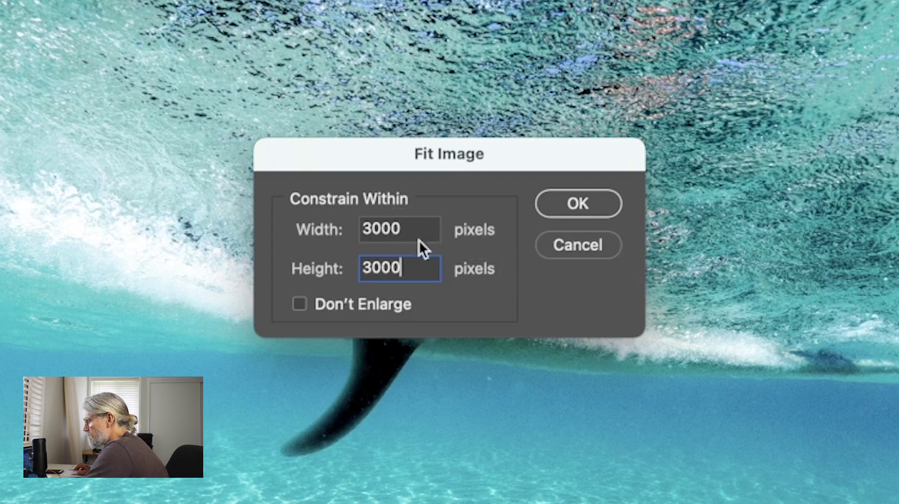
left_click(581, 202)
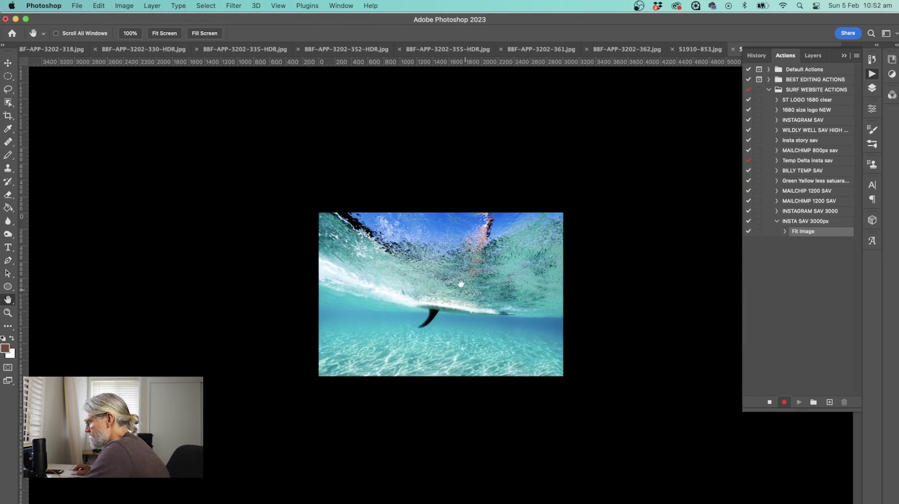
left_click(131, 5)
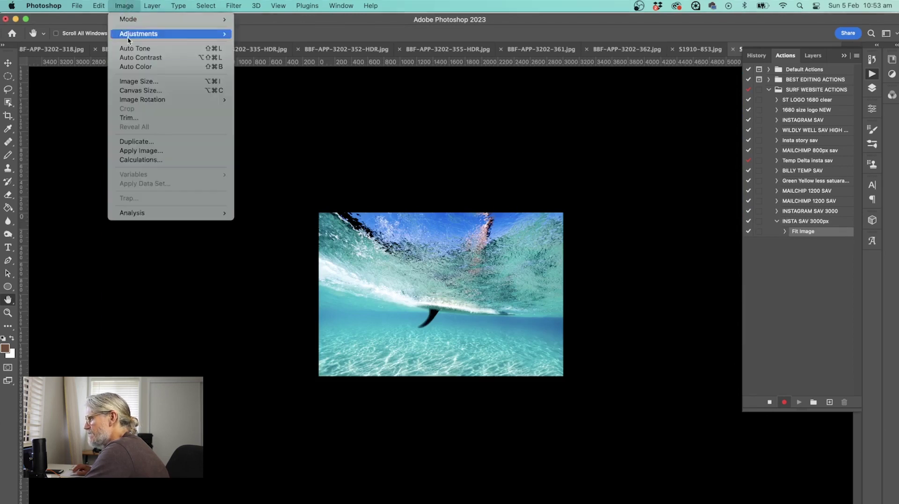
left_click(136, 81)
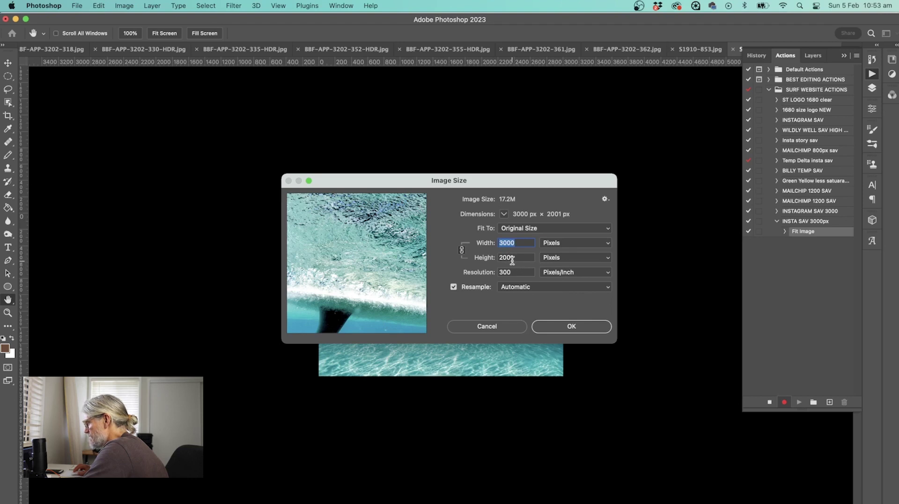
left_click(498, 325)
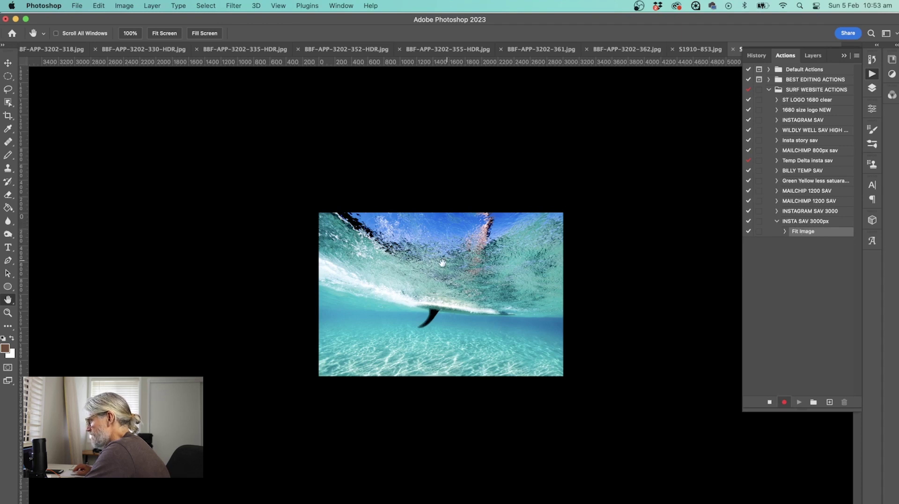
Start Save As for S1910-860.jpg and choose the Desktop as destination.
left_click(76, 7)
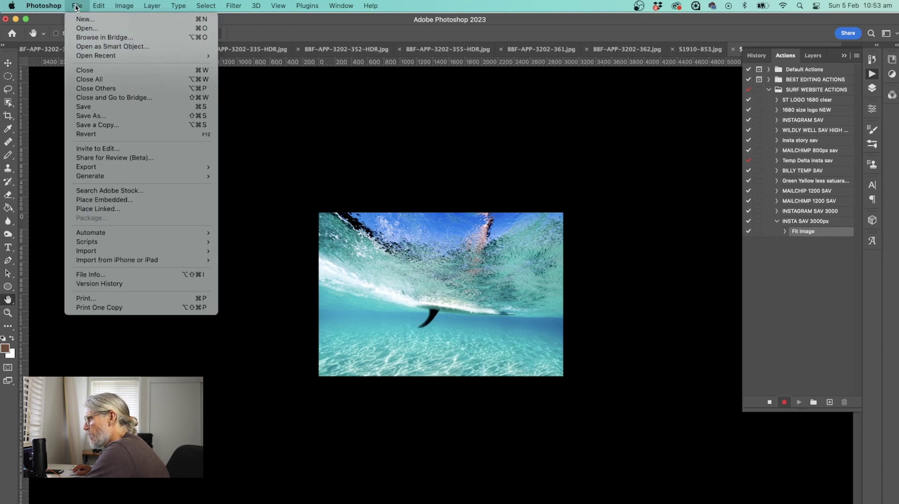
left_click(102, 118)
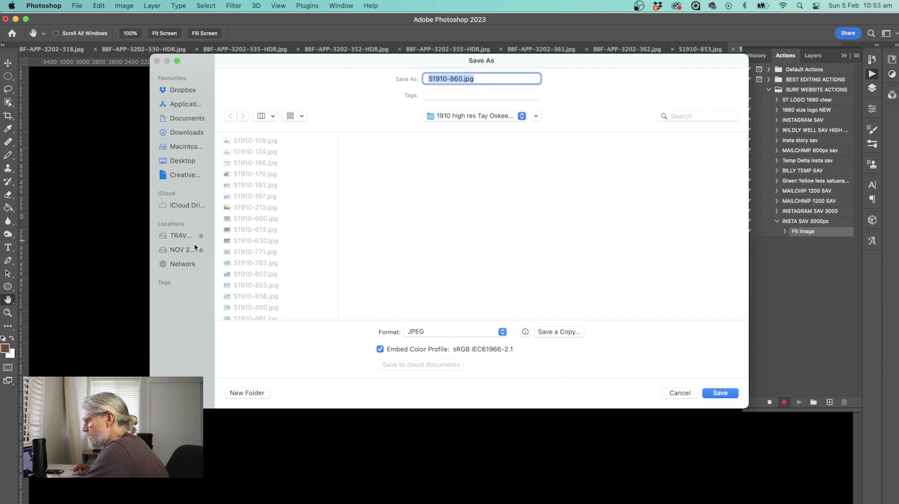
left_click(188, 160)
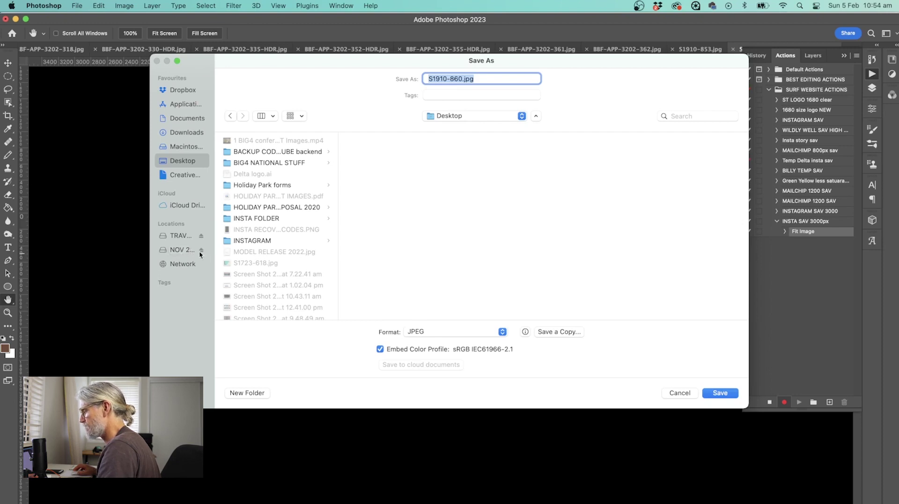
left_click(254, 240)
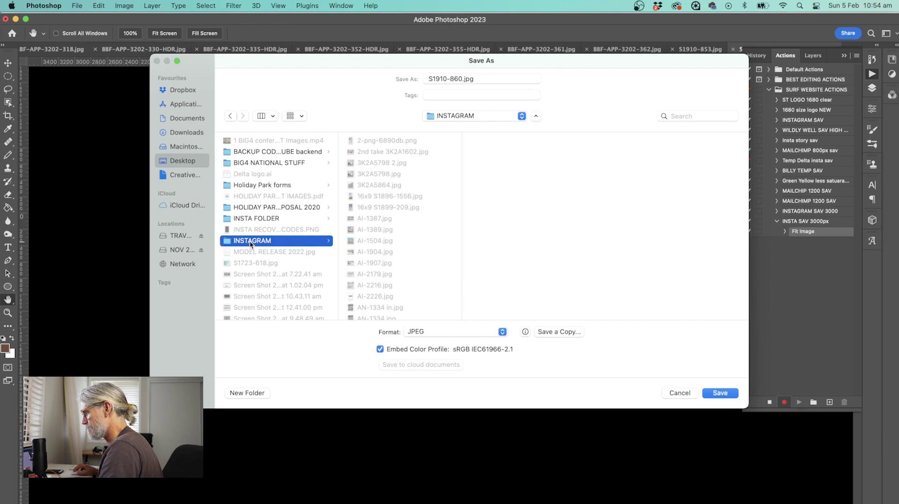
left_click(185, 162)
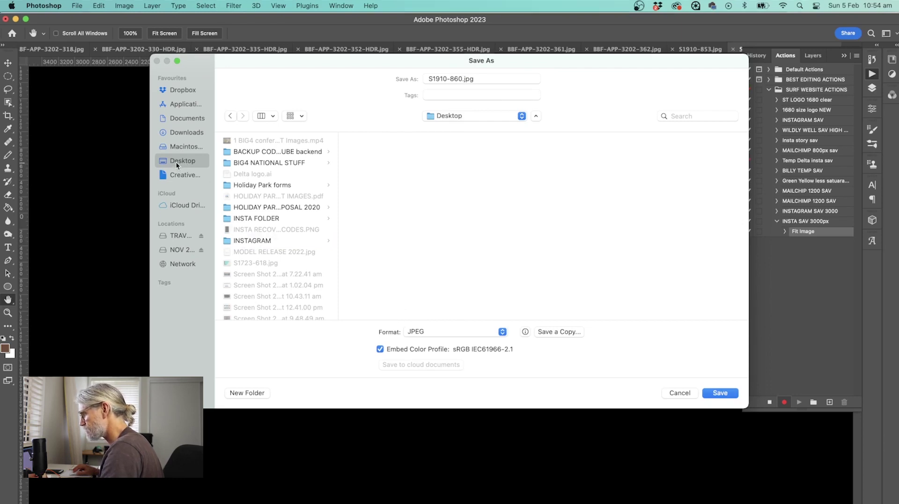
Create a new Desktop folder named 'INSTAGRAM 3000' from the Save As dialog.
left_click(249, 392)
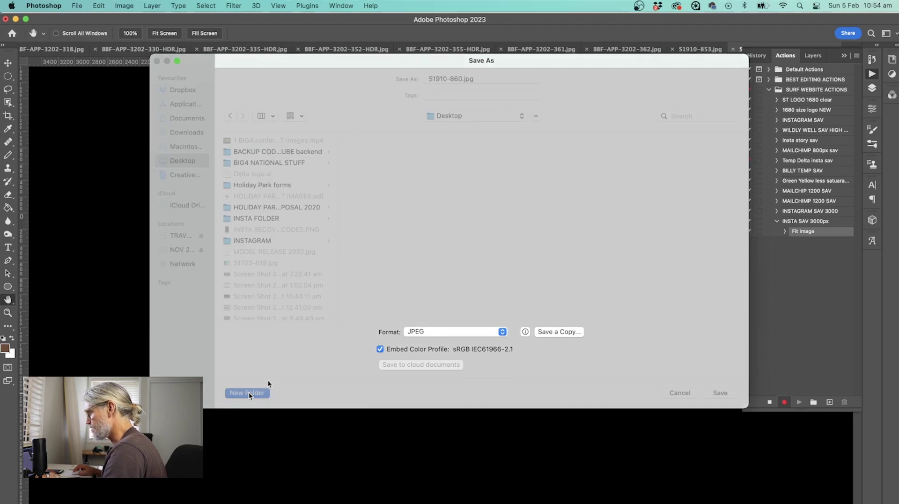
type("IN")
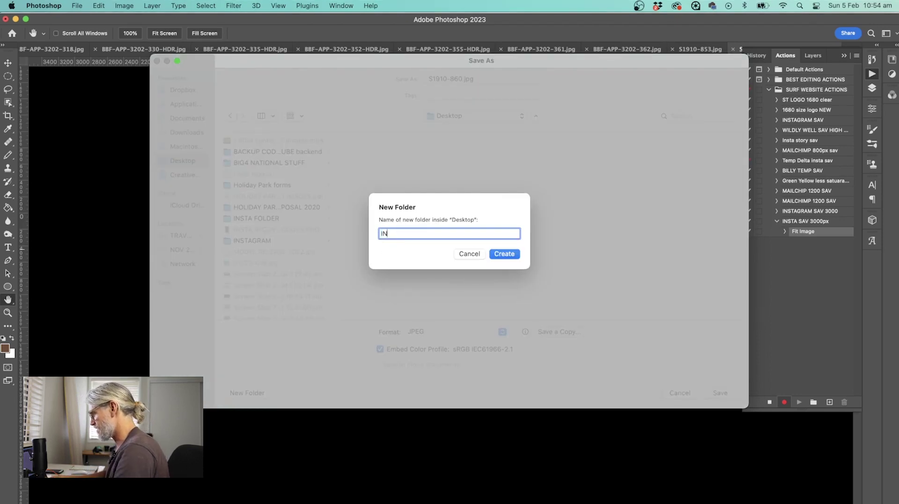
type("STA")
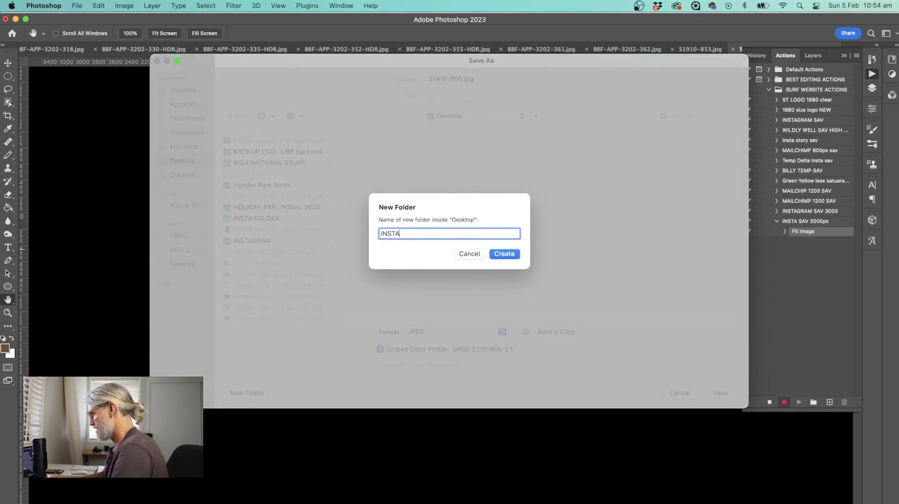
type("GRAM 3")
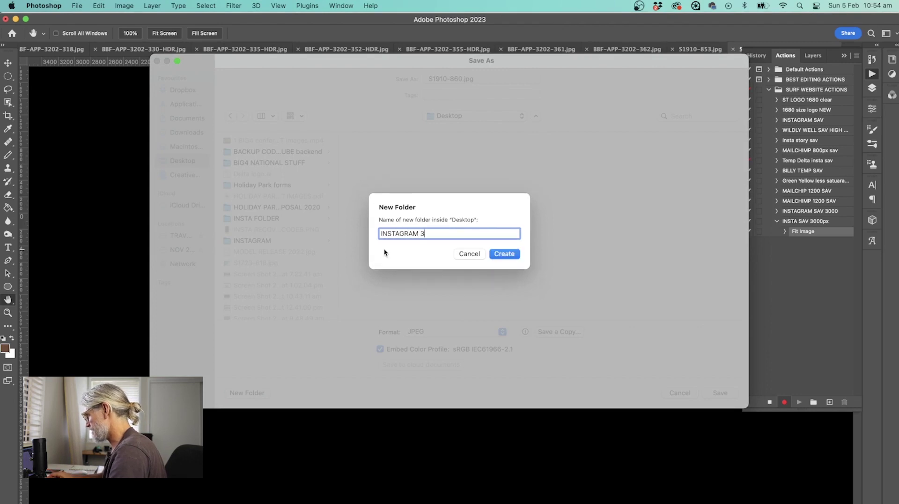
type("000")
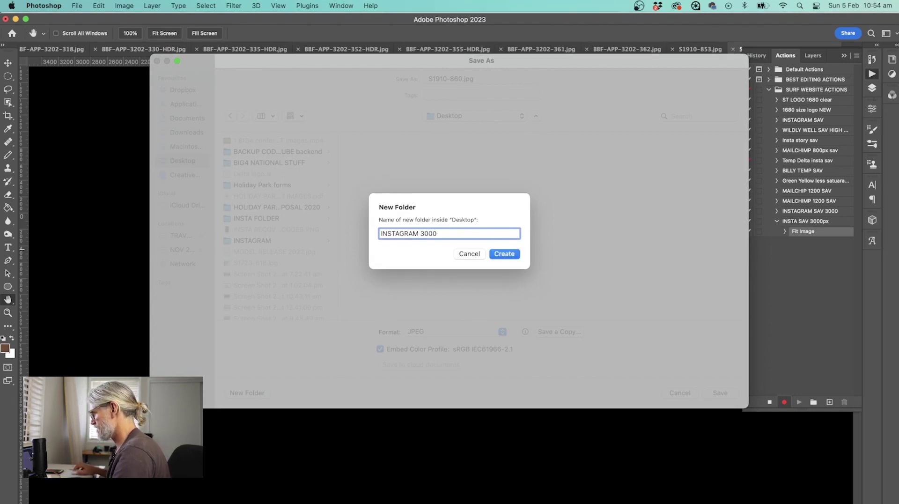
left_click(516, 252)
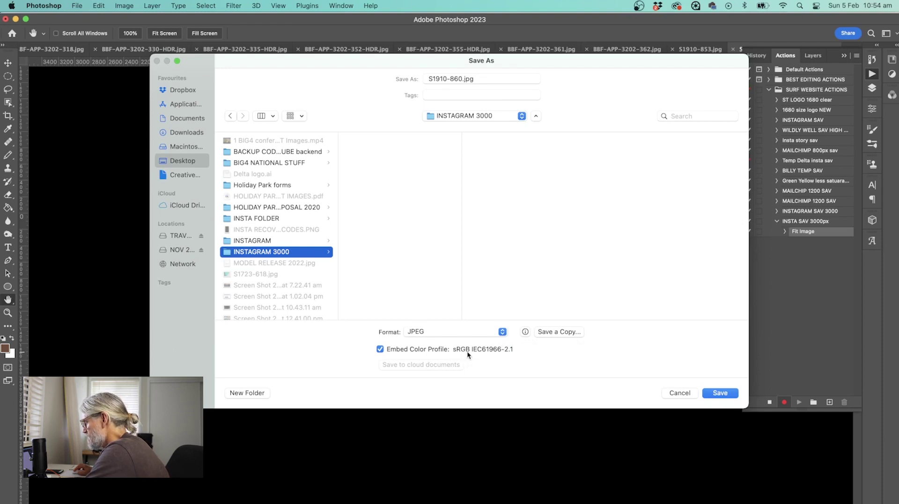
Save the photo as a JPEG into INSTAGRAM 3000 at quality 9.
left_click(734, 393)
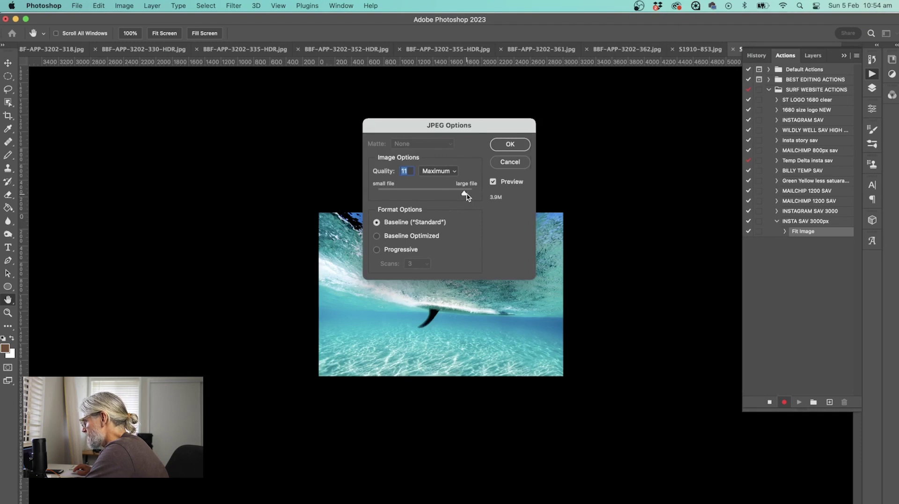
left_click_drag(468, 195, 471, 196)
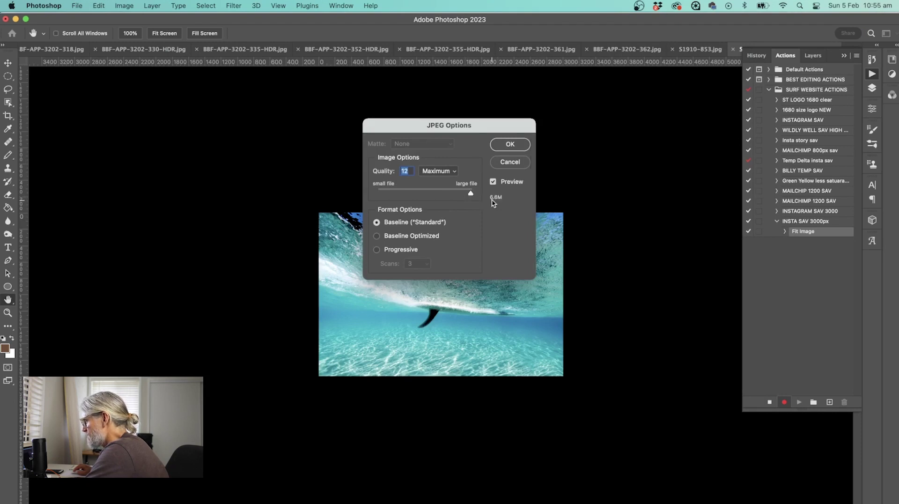
left_click_drag(469, 196, 451, 192)
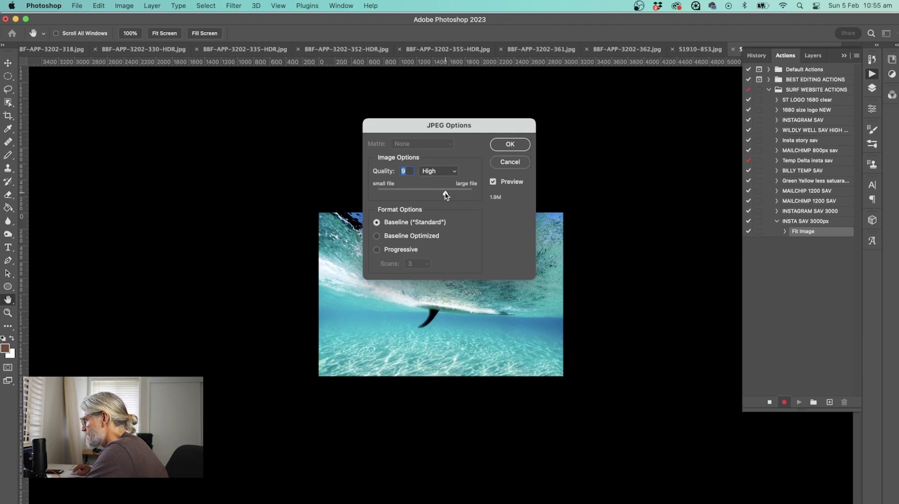
left_click_drag(445, 195, 438, 196)
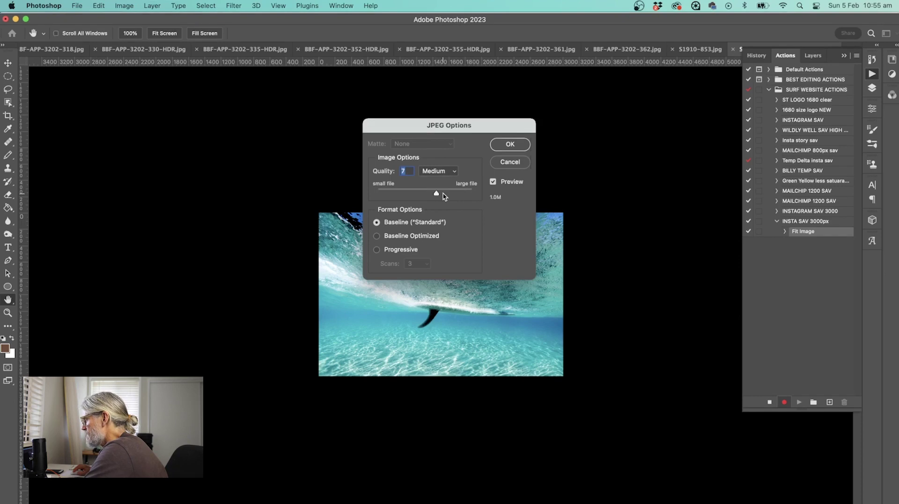
left_click(444, 193)
left_click(449, 193)
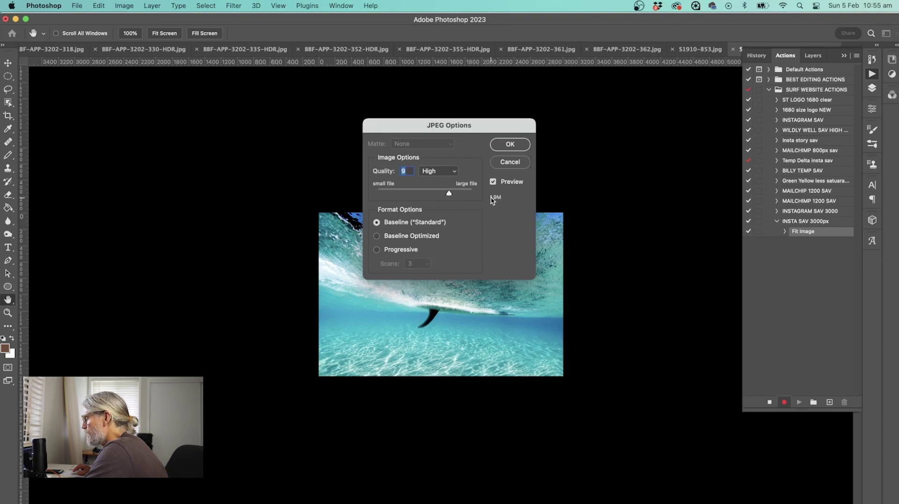
left_click(502, 148)
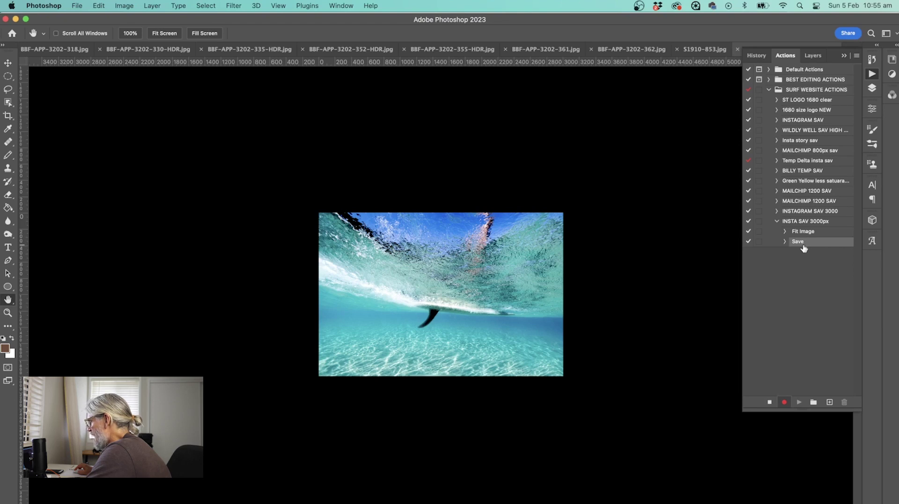
Close S1910-860.jpg, stop recording, and select the INSTA SAV 3000px action.
left_click(846, 56)
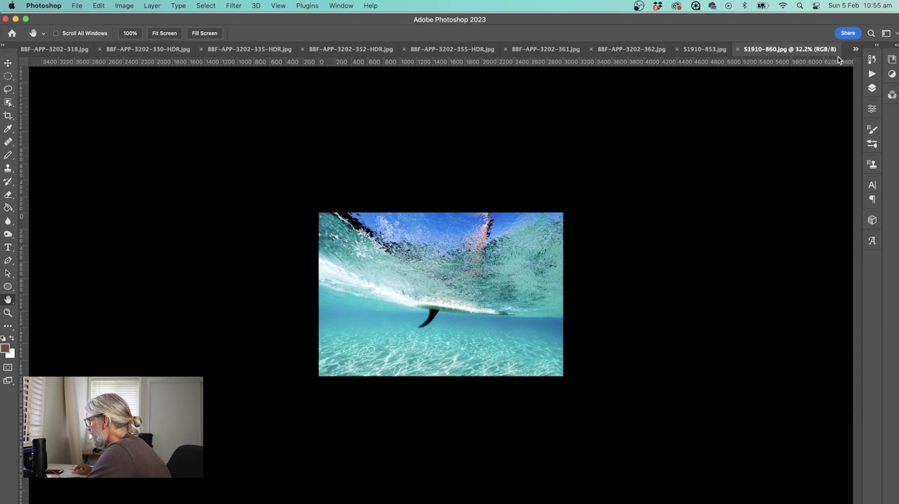
left_click(737, 49)
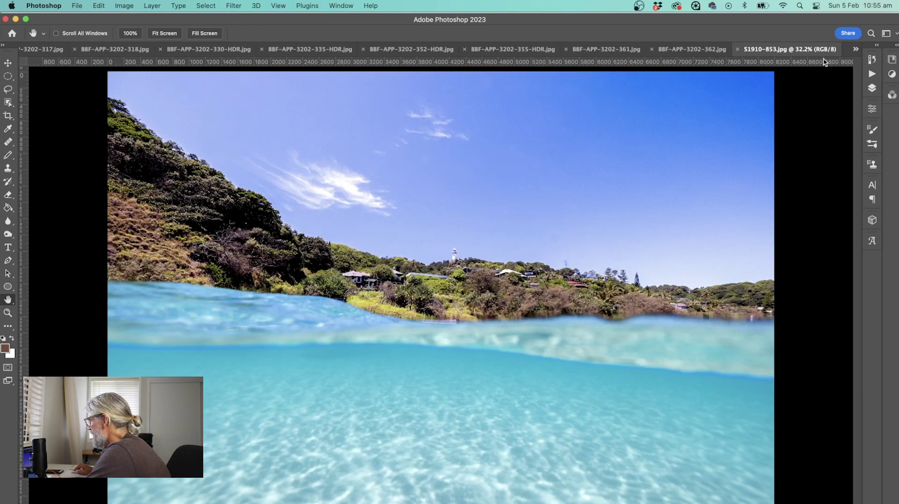
left_click(869, 73)
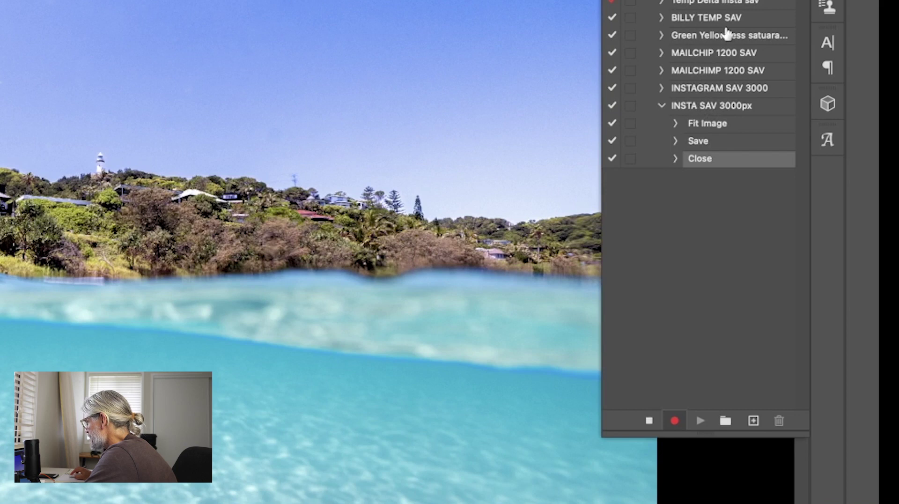
left_click(649, 422)
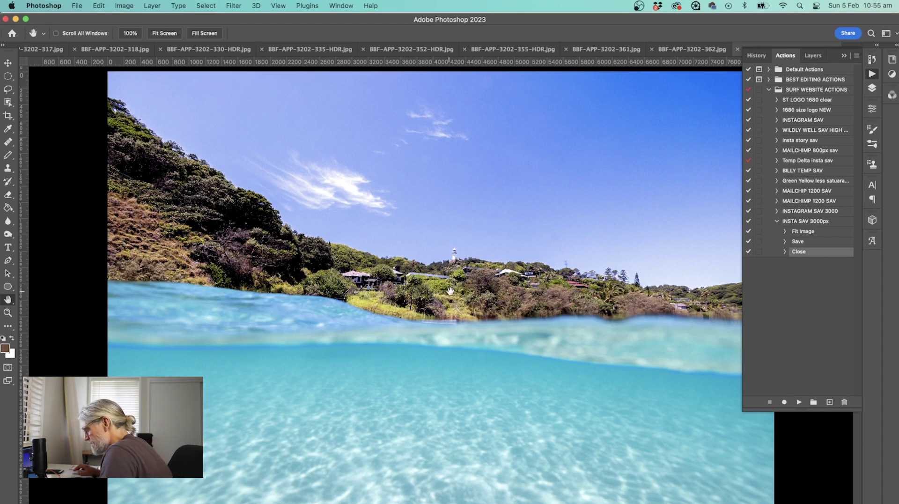
left_click(816, 222)
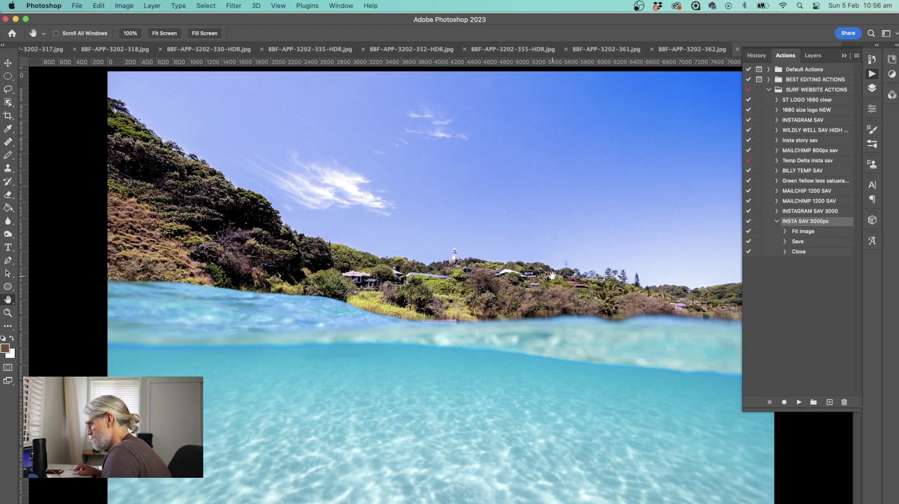
Crop the coastline photo to a 4:5 portrait and play INSTA SAV 3000px on it.
scroll(528, 276, "down", 3)
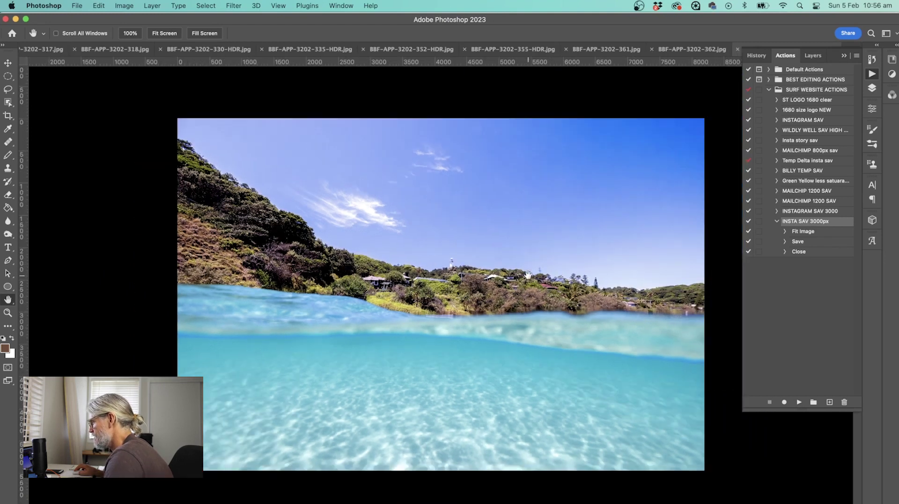
key("c")
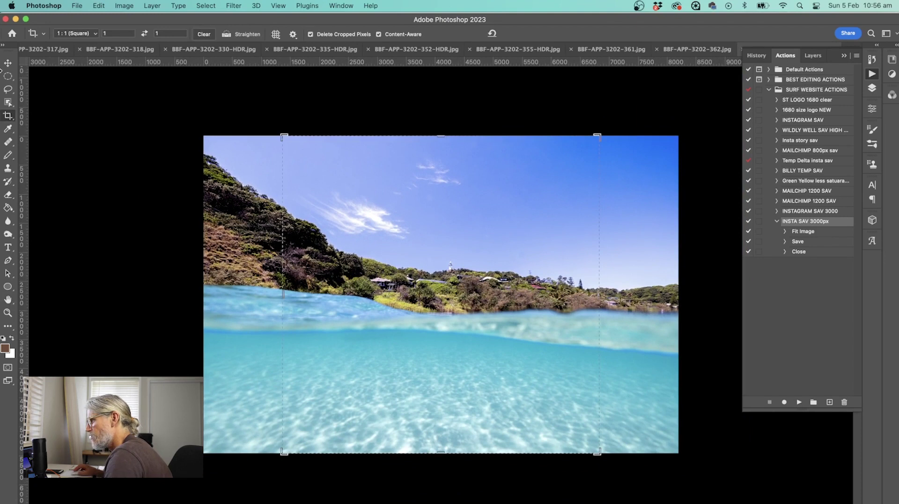
left_click(94, 35)
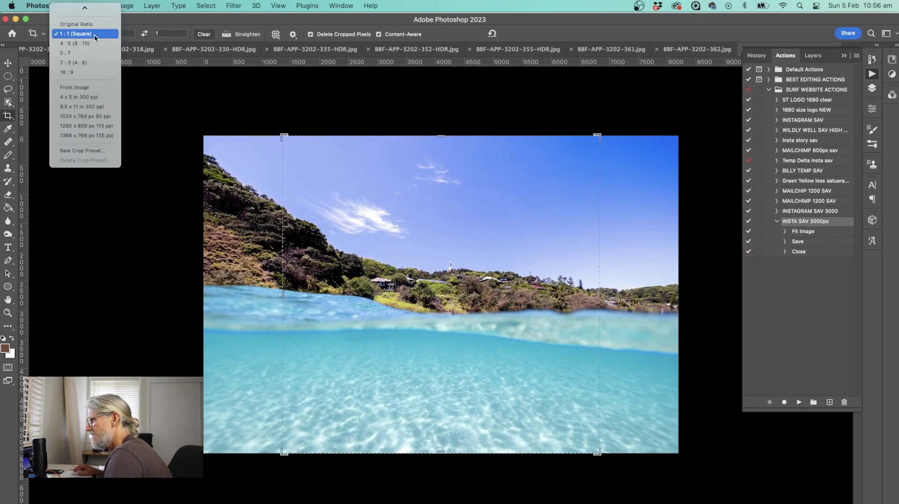
left_click(94, 36)
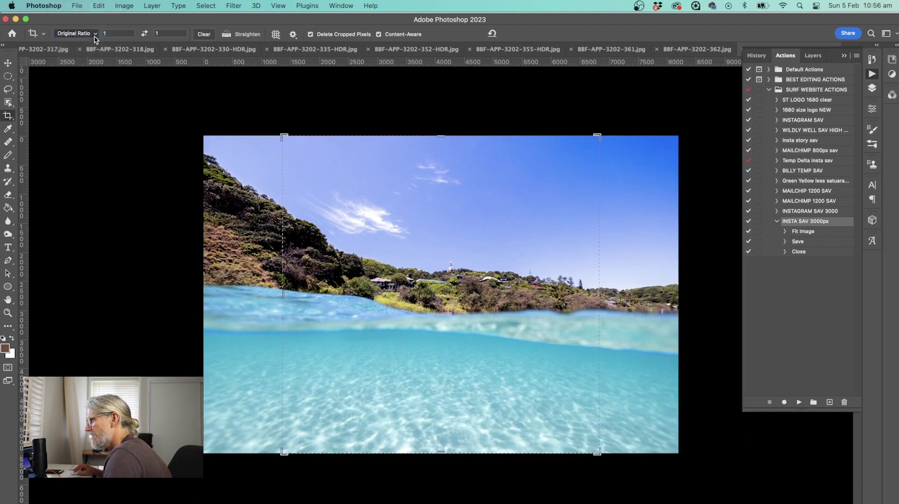
left_click(98, 35)
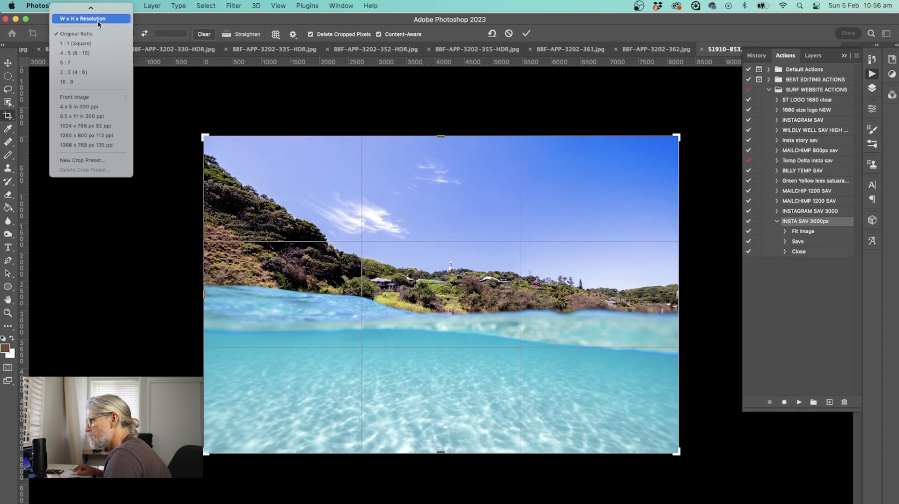
left_click(95, 53)
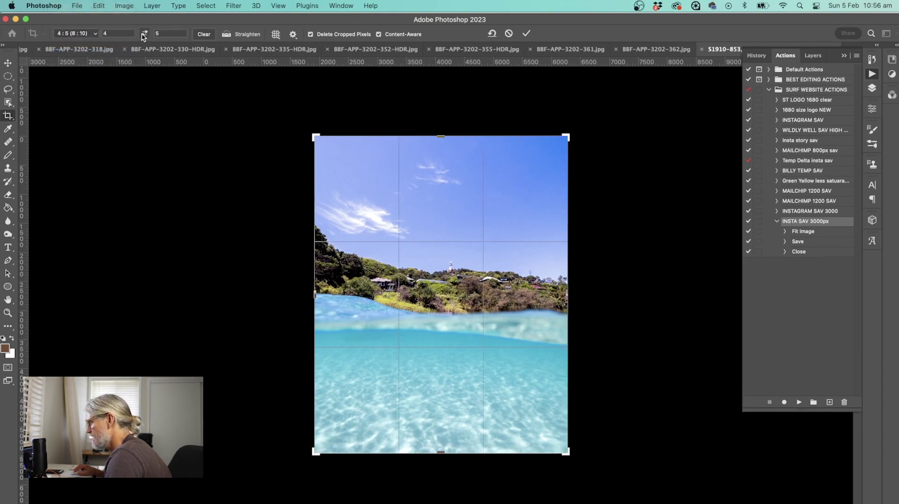
left_click_drag(472, 282, 447, 272)
key("Return")
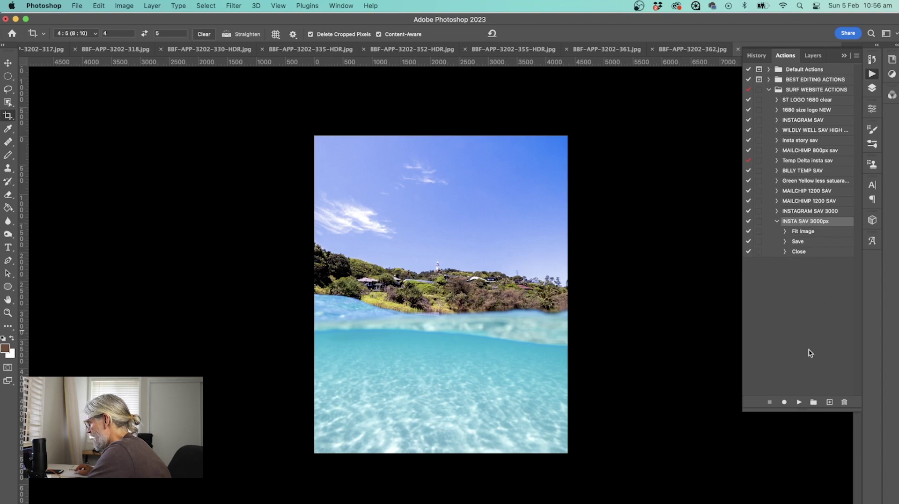
left_click(799, 403)
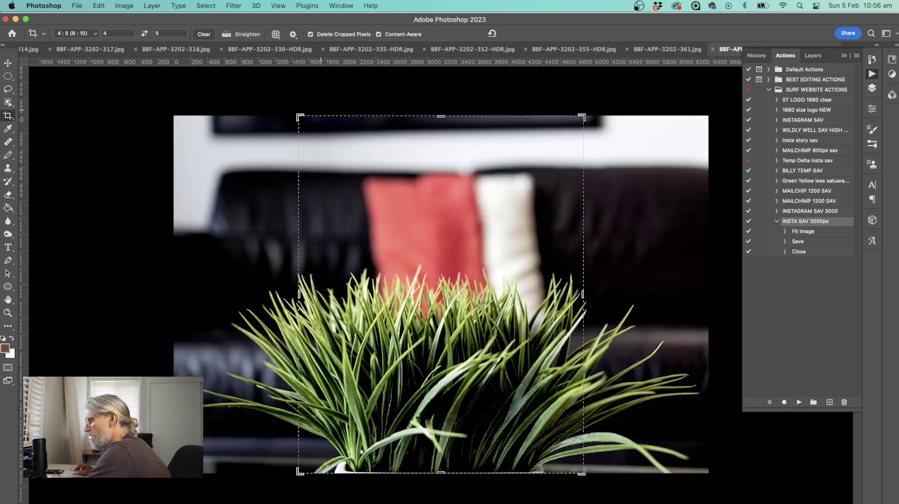
In Finder, open the INSTAGRAM 3000 folder on the Desktop.
key("super+Tab")
left_click(54, 116)
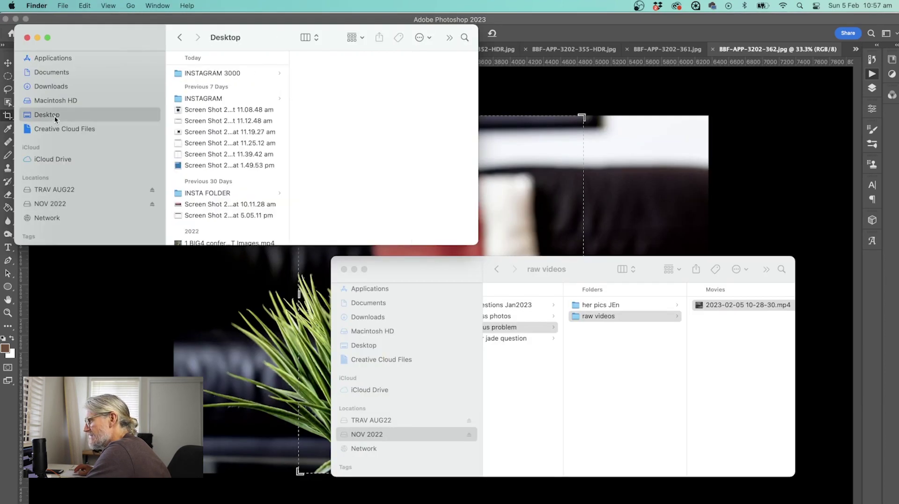
left_click(225, 73)
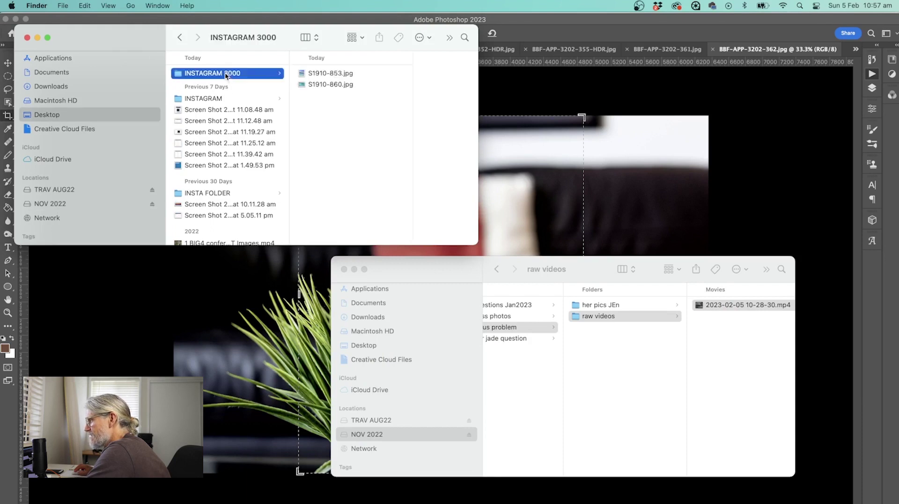
Quick Look S1910-853.jpg and S1910-860.jpg, then select both JPEGs.
left_click(310, 73)
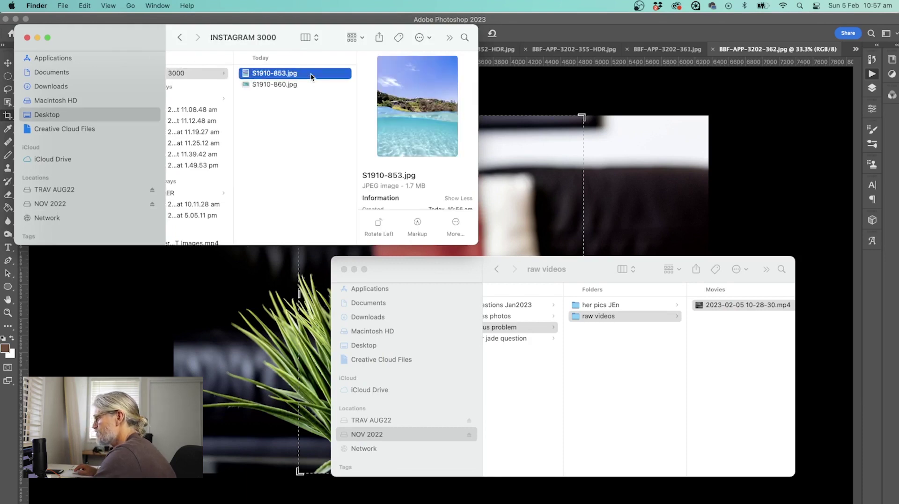
left_click(265, 85)
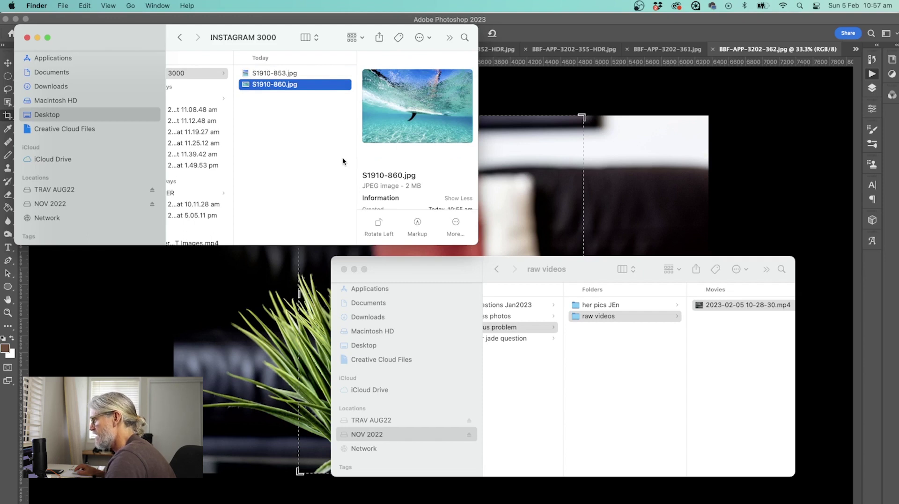
key("space")
key("Up")
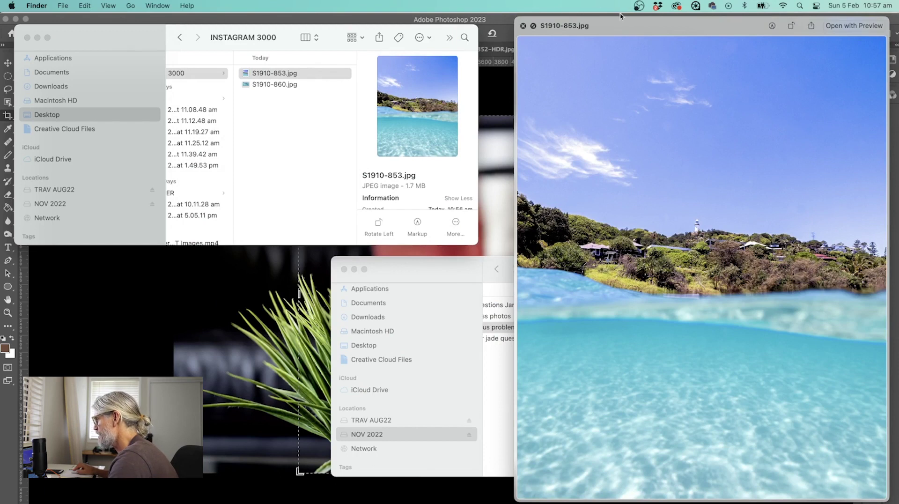
left_click_drag(617, 24, 378, 15)
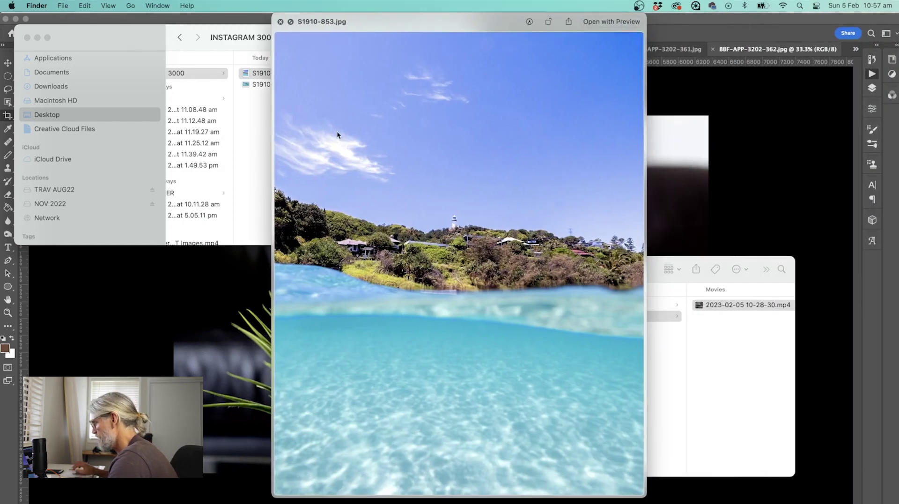
key("Down")
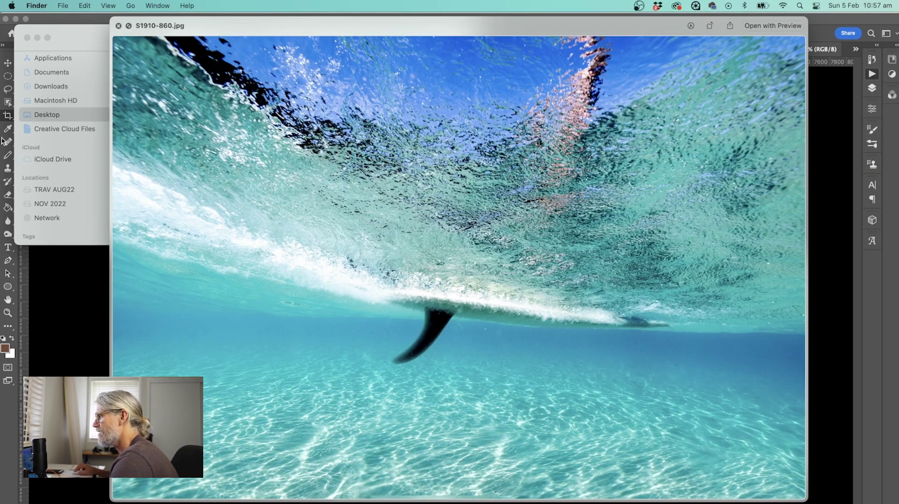
left_click(118, 25)
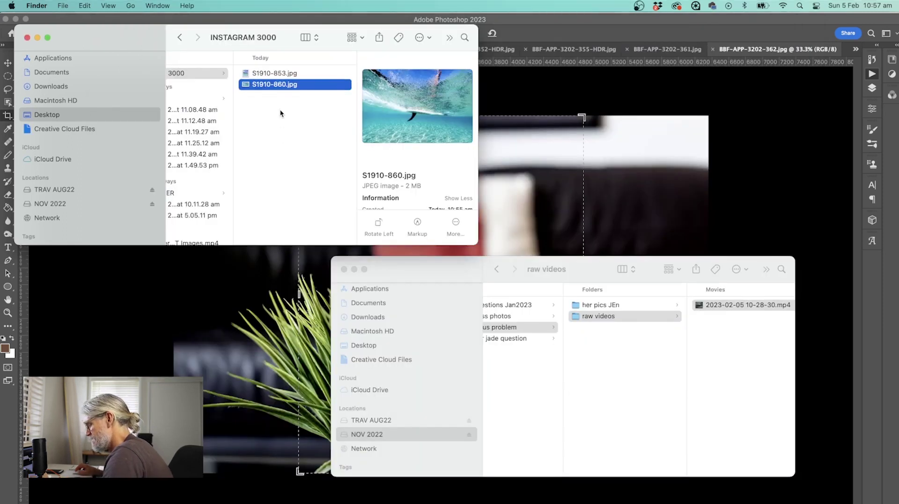
left_click(271, 74, "shift")
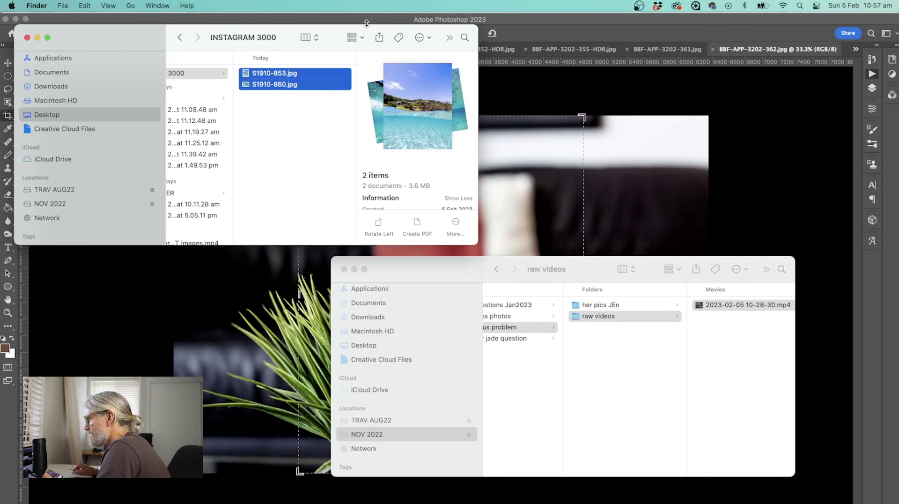
AirDrop both JPEGs to the nearby phone, dismiss the sheet, and nudge the raw videos window.
left_click(380, 38)
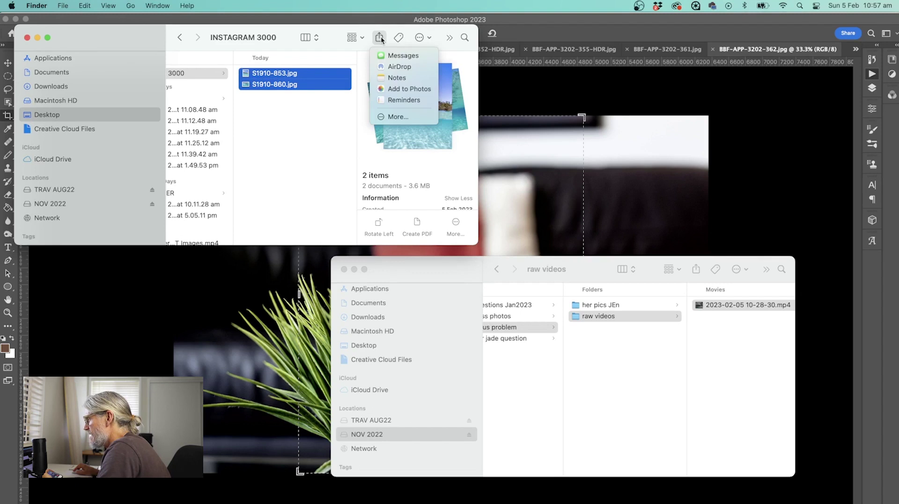
left_click(393, 66)
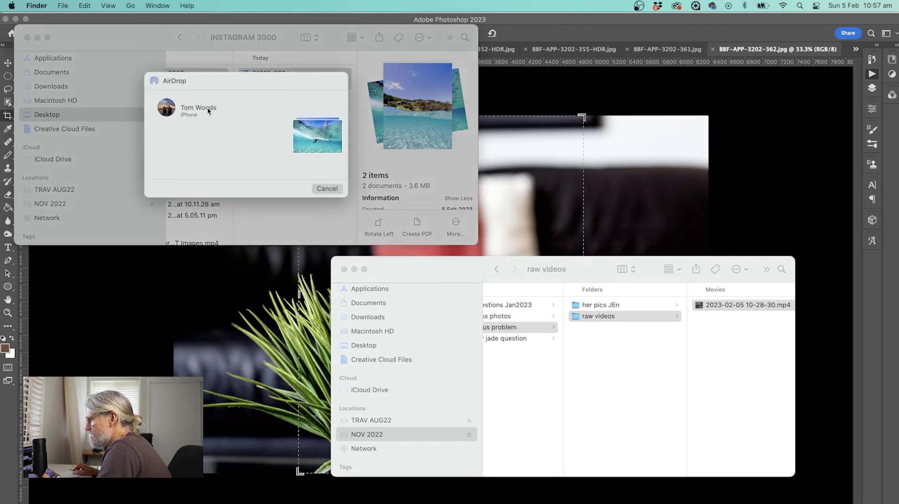
left_click(199, 110)
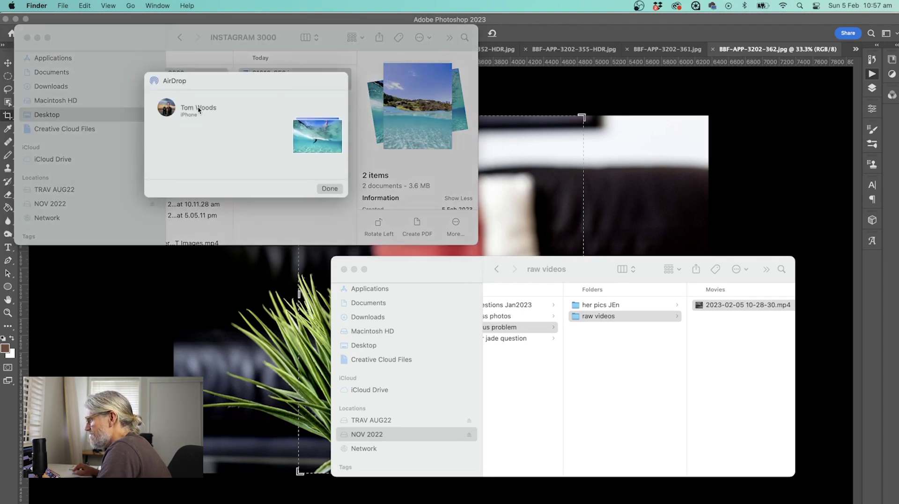
left_click(201, 106)
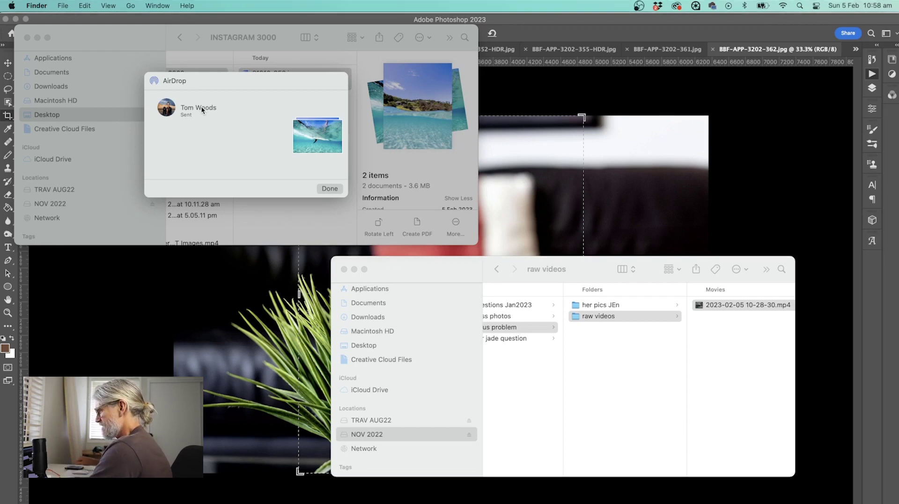
left_click(299, 185)
key("Return")
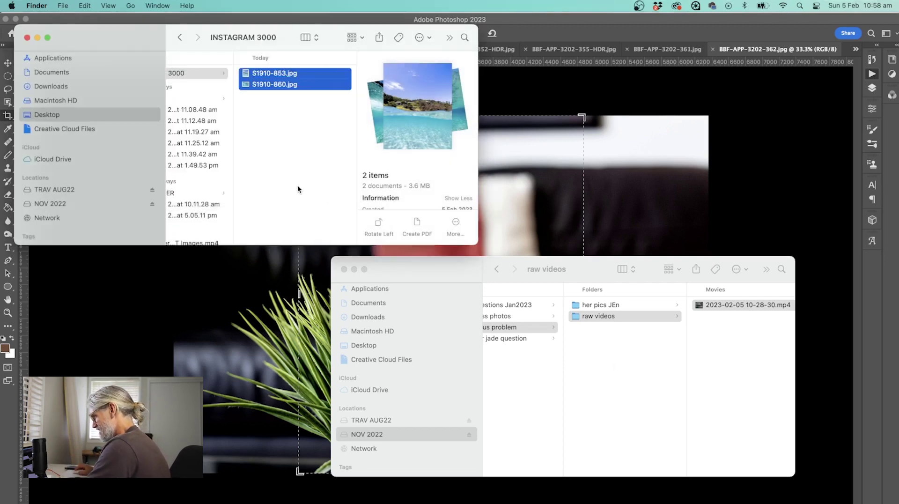
left_click_drag(594, 265, 605, 248)
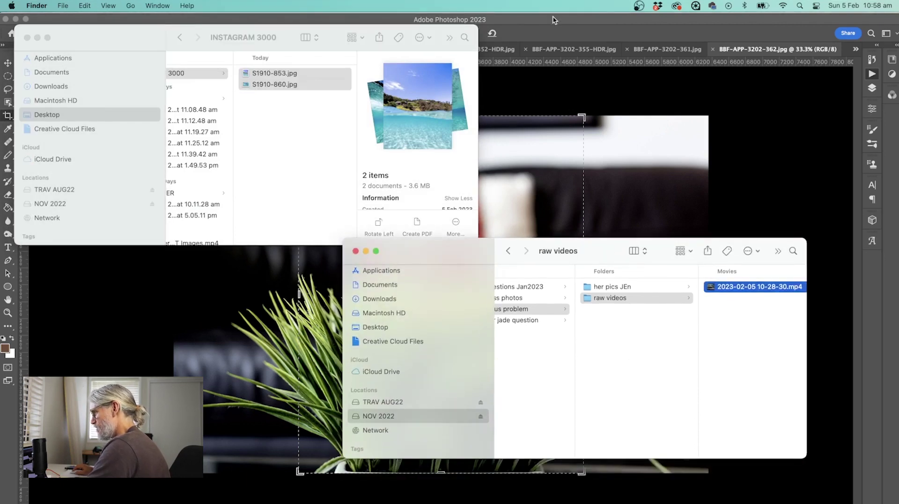
Close the INSTAGRAM 3000 Finder window and open File > Automate > Batch.
left_click(27, 39)
left_click(77, 5)
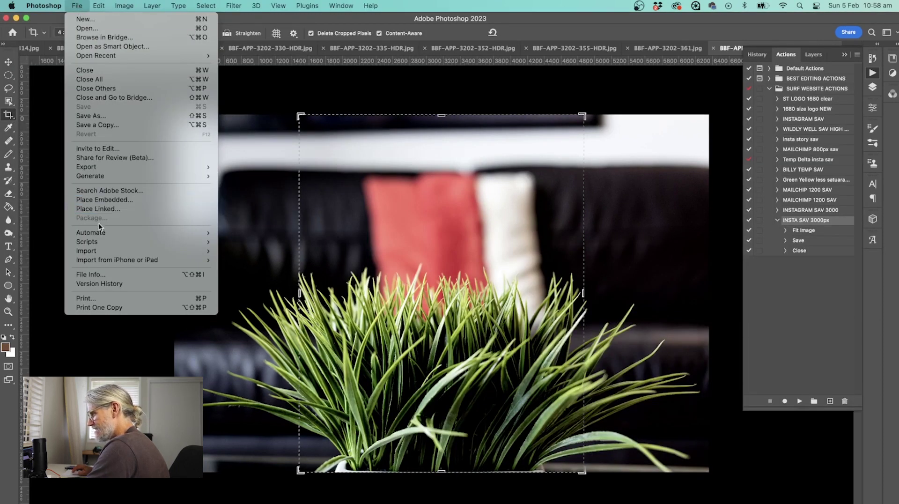
mouse_move(102, 234)
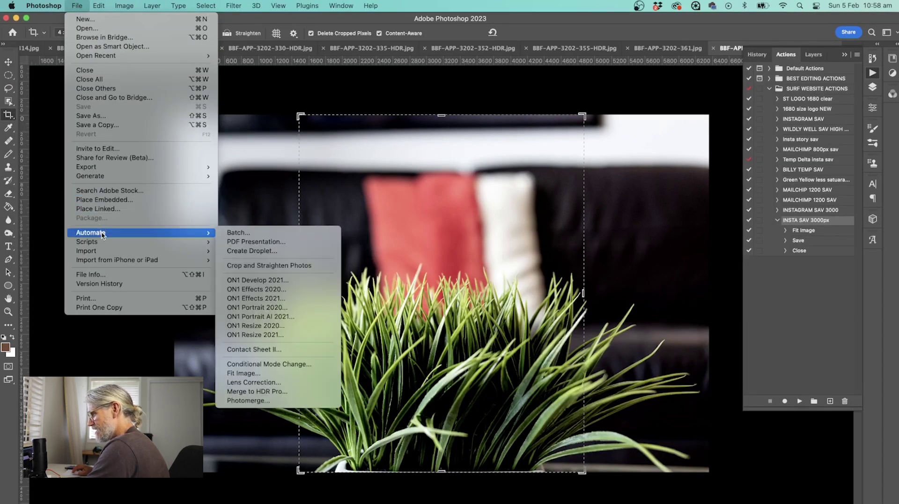
left_click(236, 232)
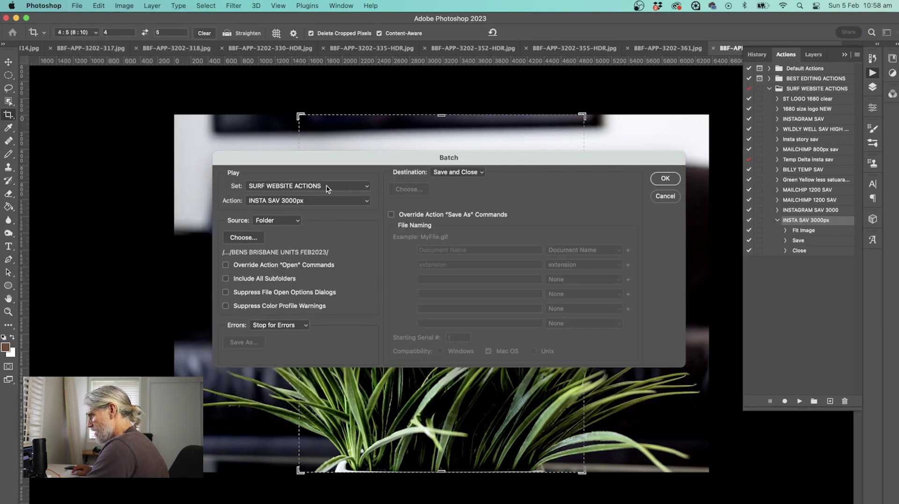
Set the batch to play INSTAGRAM SAV 3000 from the SURF WEBSITE ACTIONS set.
left_click(327, 186)
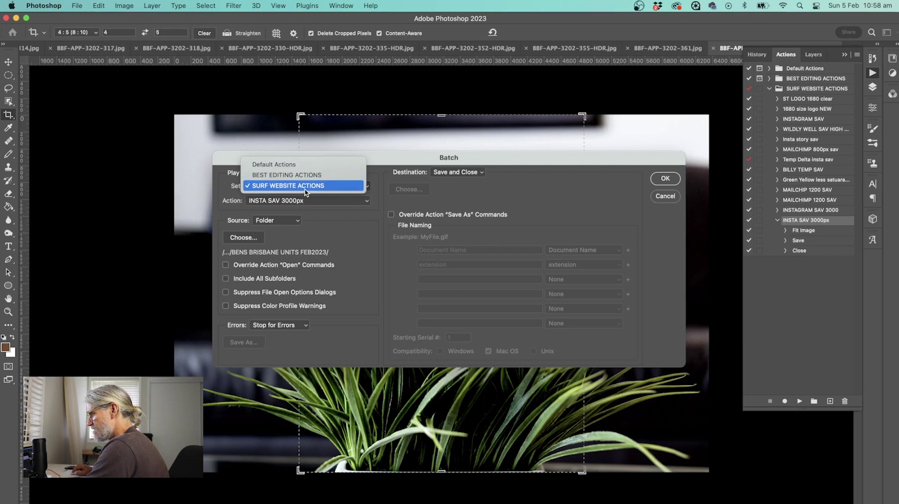
left_click(307, 187)
left_click(307, 200)
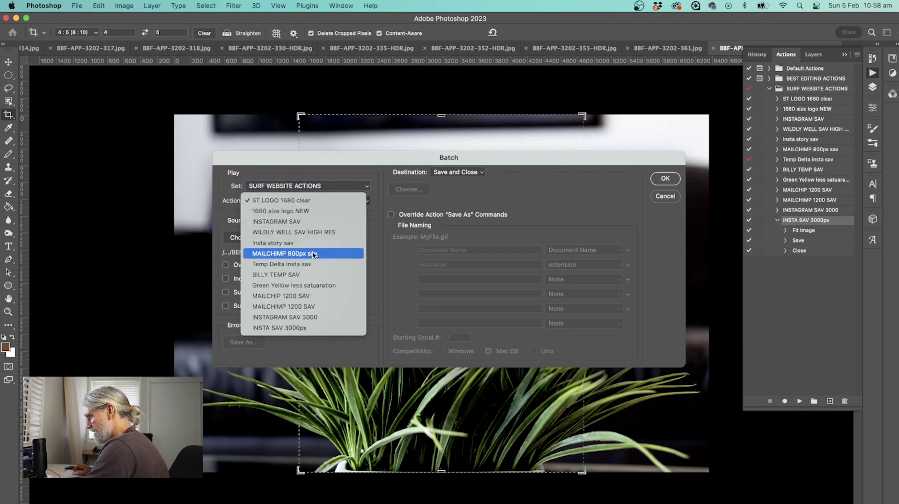
left_click(321, 317)
Choose the 1910 high res photo folder as the batch source.
left_click(257, 239)
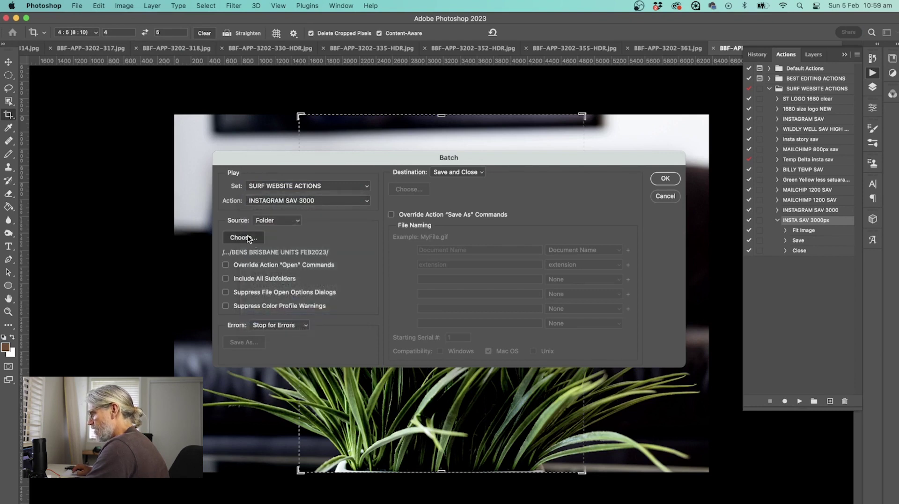
left_click(517, 86)
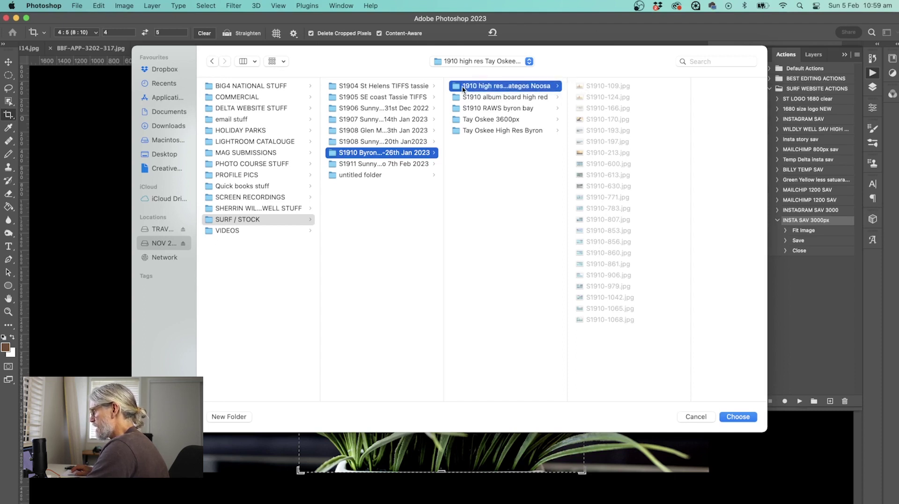
left_click(749, 417)
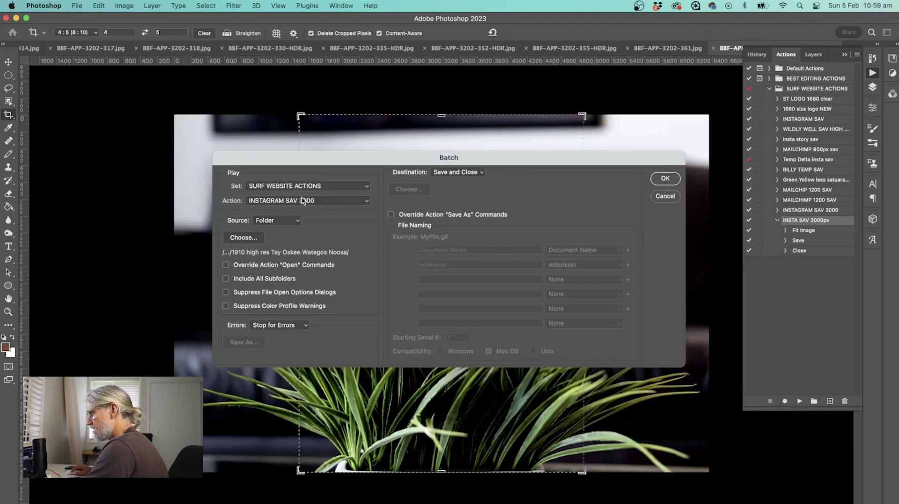
left_click(457, 173)
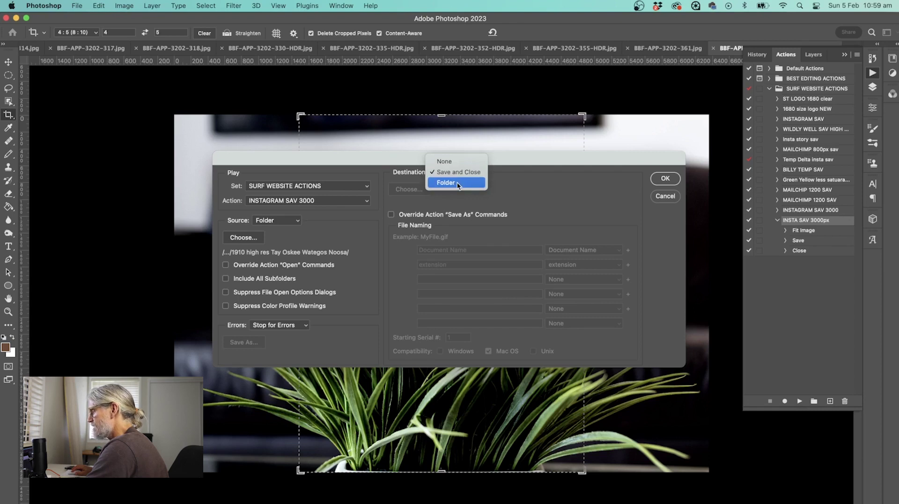
Set Destination to Folder and choose Desktop > INSTAGRAM 3000 as the output folder.
left_click(457, 183)
left_click(407, 189)
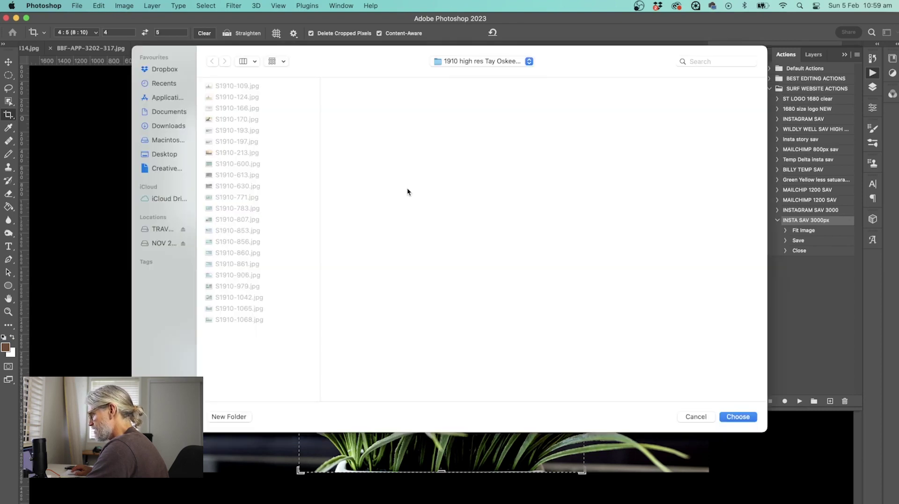
left_click(167, 153)
left_click(241, 197)
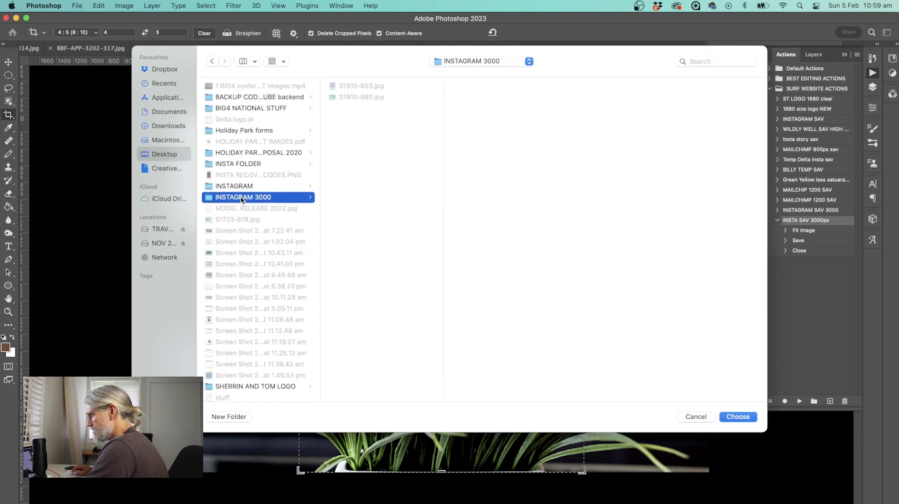
left_click(738, 416)
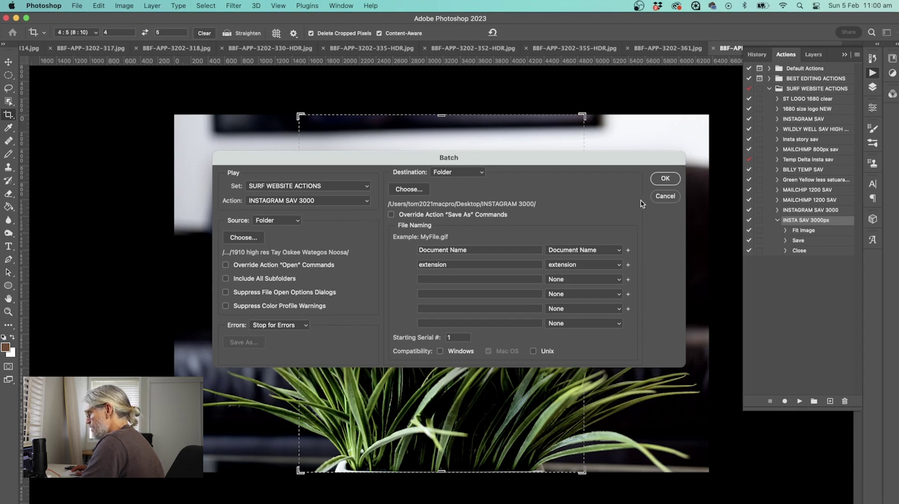
Run the batch, then preview the exported JPEGs like S1910-600.jpg in Desktop/INSTAGRAM 3000.
left_click(663, 179)
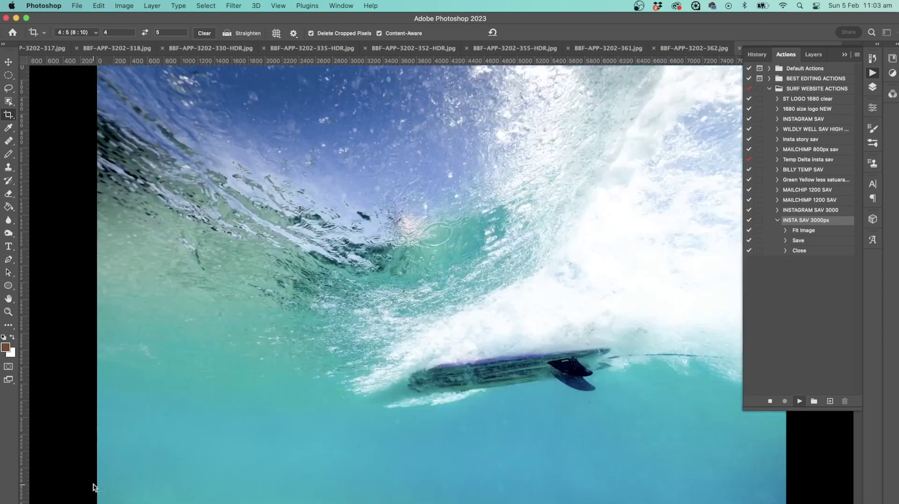
key("super+Tab")
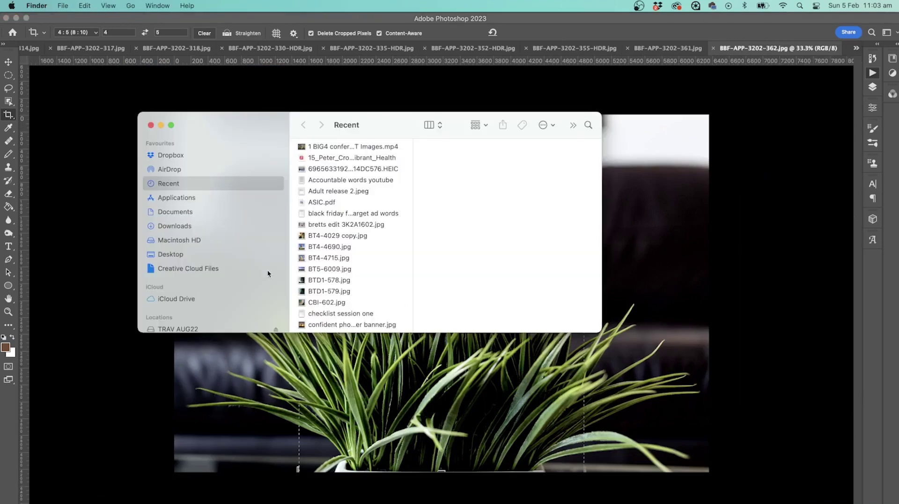
left_click(174, 257)
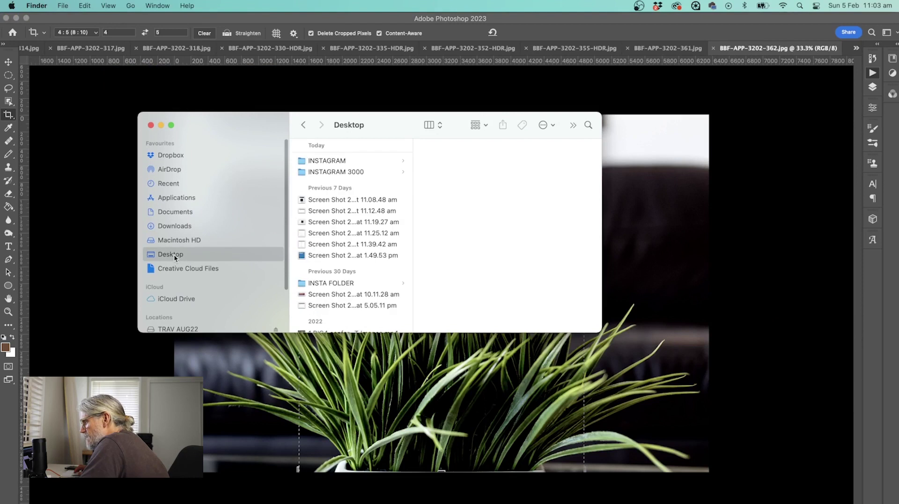
left_click(348, 171)
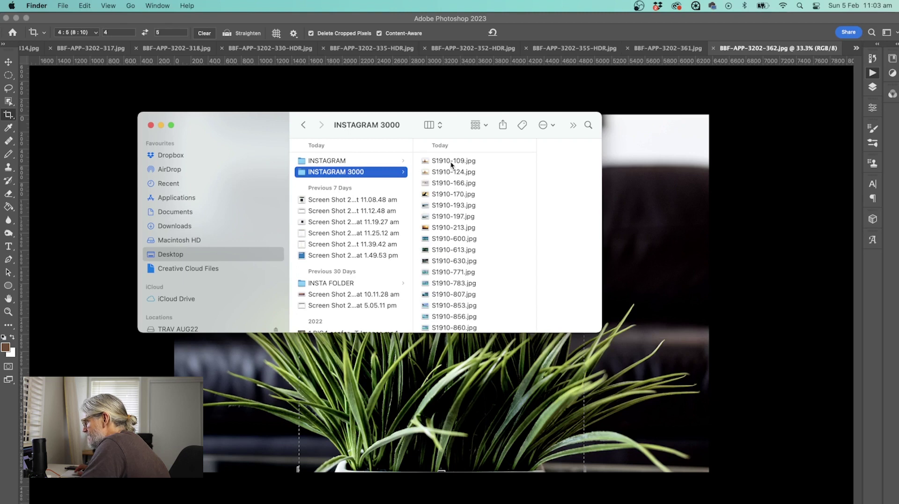
left_click(445, 237)
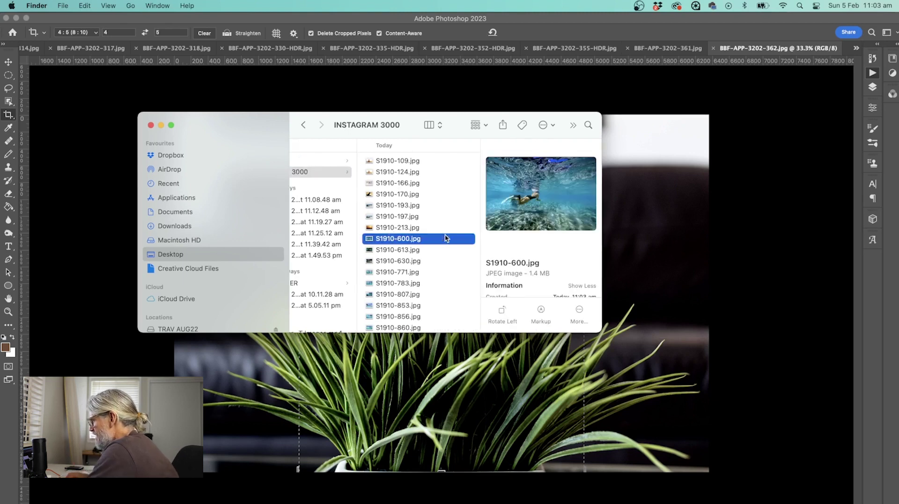
key("shift+Down")
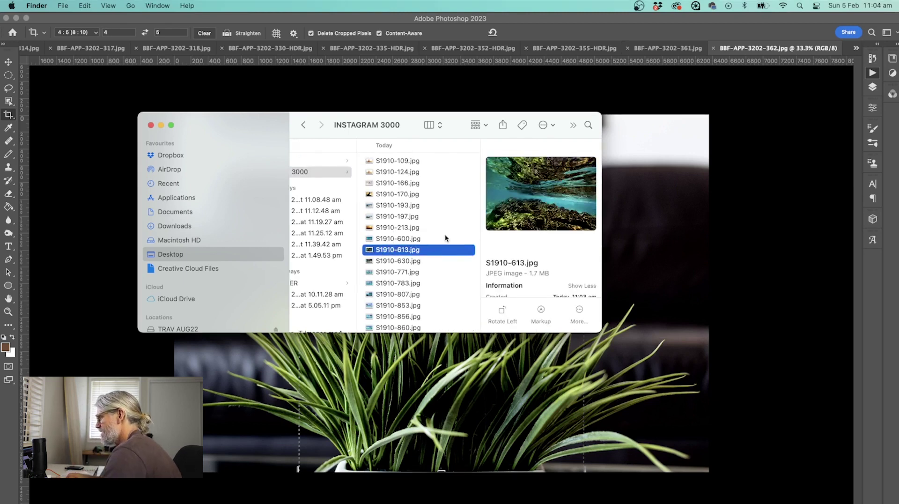
key("shift+Down")
Open the underwater swimmer photo and enlarge it to 3333 px wide in Image Size.
key("super+o")
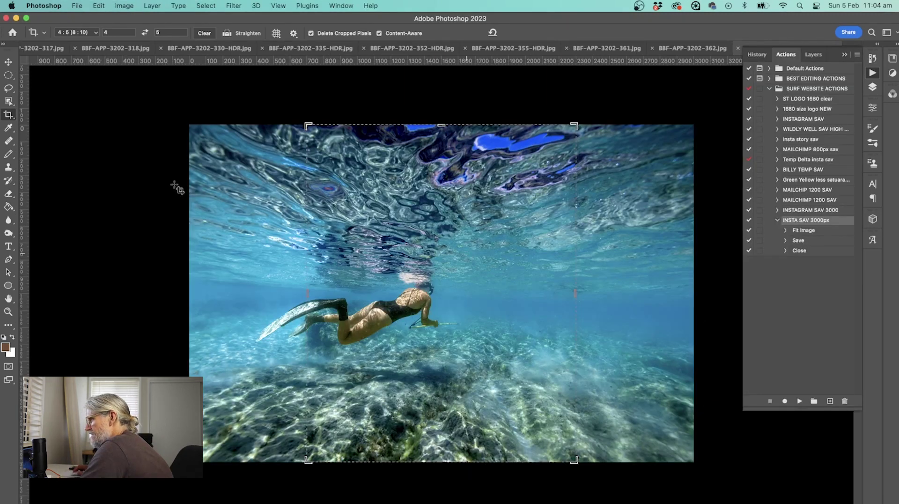
left_click(125, 5)
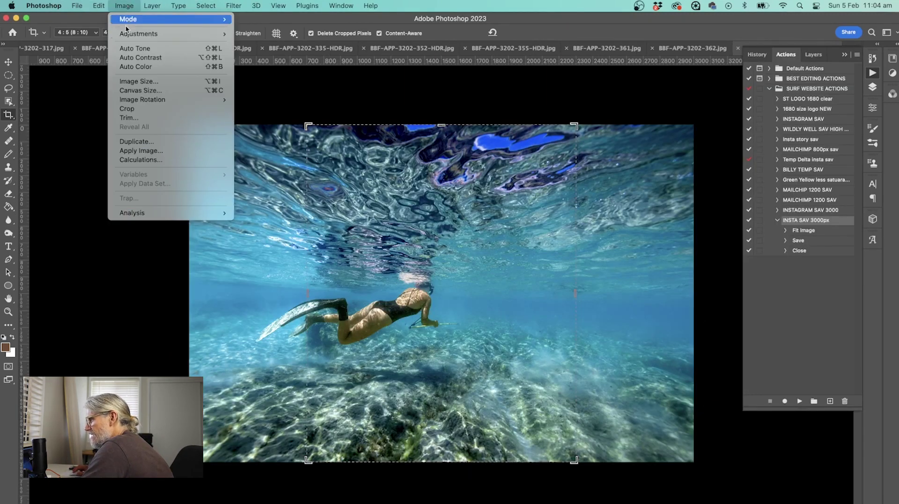
left_click(501, 189)
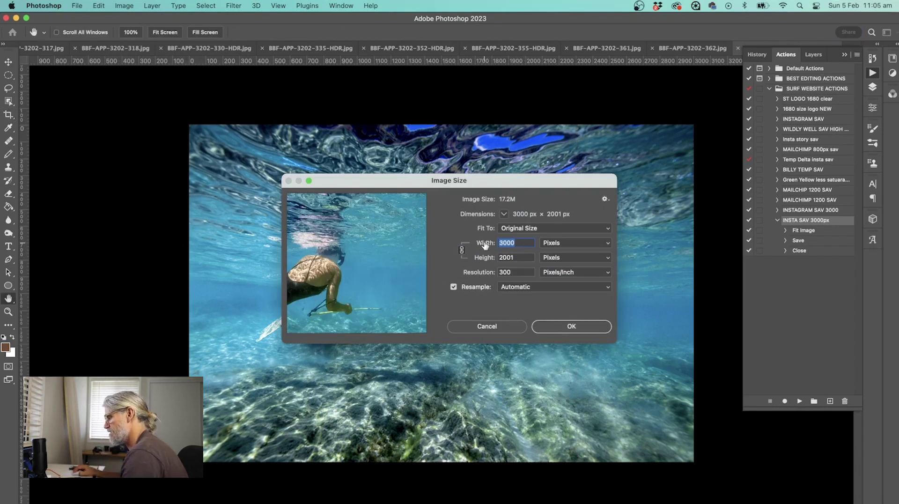
type("3333")
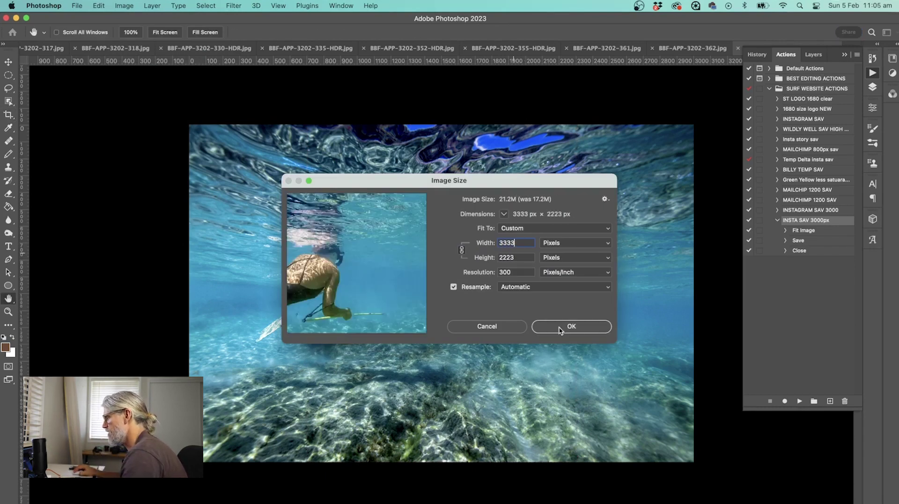
left_click(566, 330)
key("c")
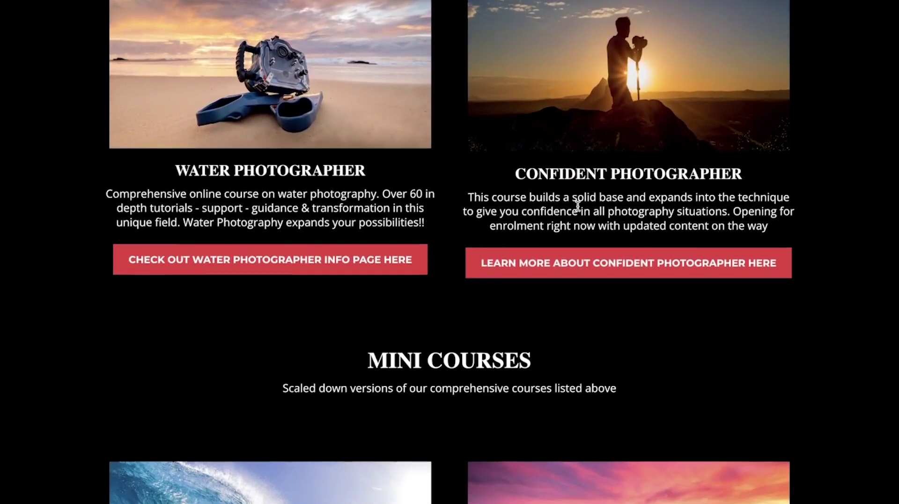
scroll(579, 211, "down", 8)
scroll(578, 209, "down", 8)
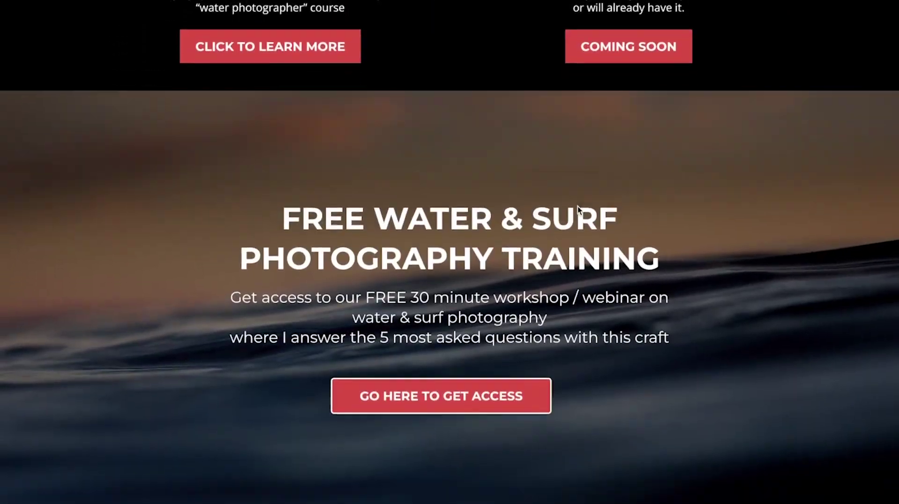